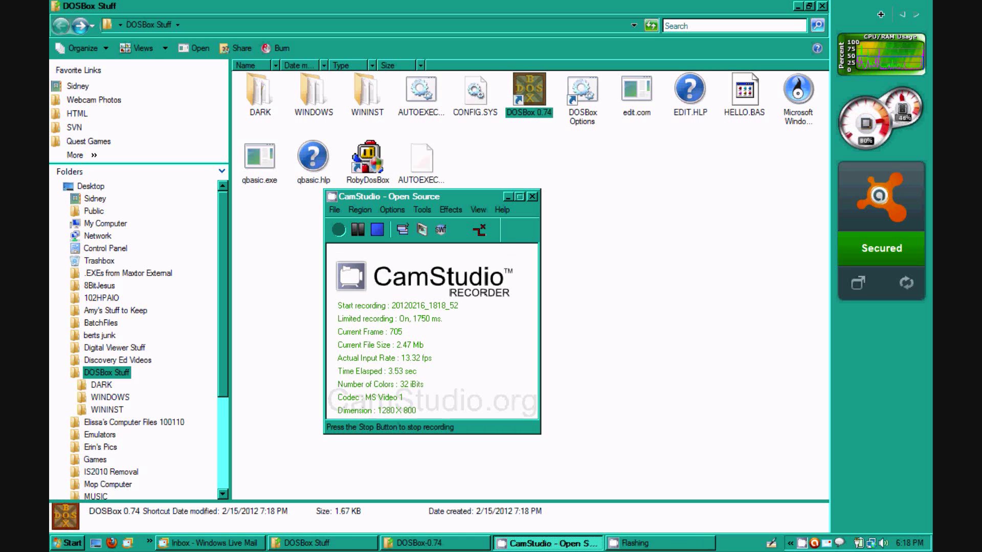
- Bring the Explorer window showing the DOSBox Stuff folder to the front
left_click(432, 307)
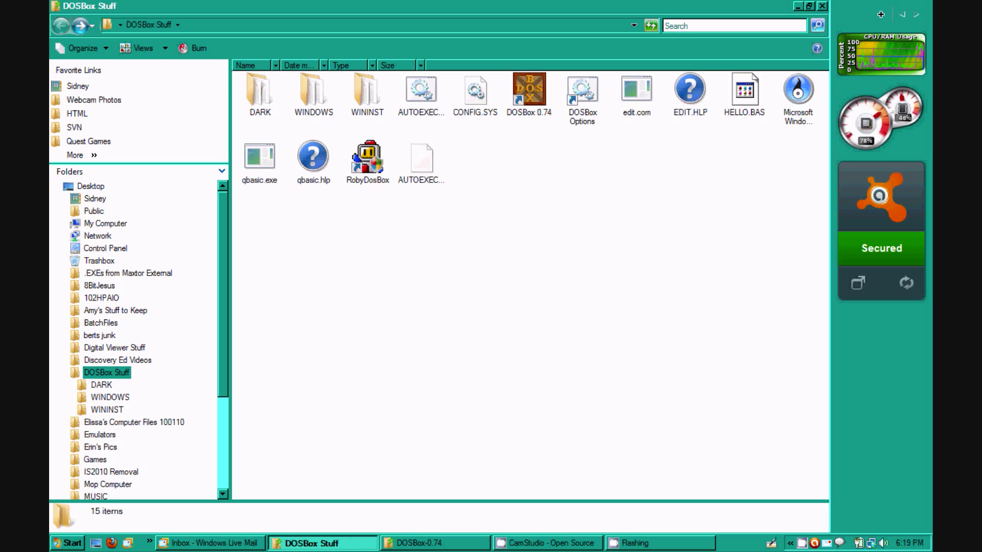
- Browse the WINDOWS subfolder's files, return to DOSBox Stuff, and select the DOSBox 0.74 shortcut
double_click(314, 92)
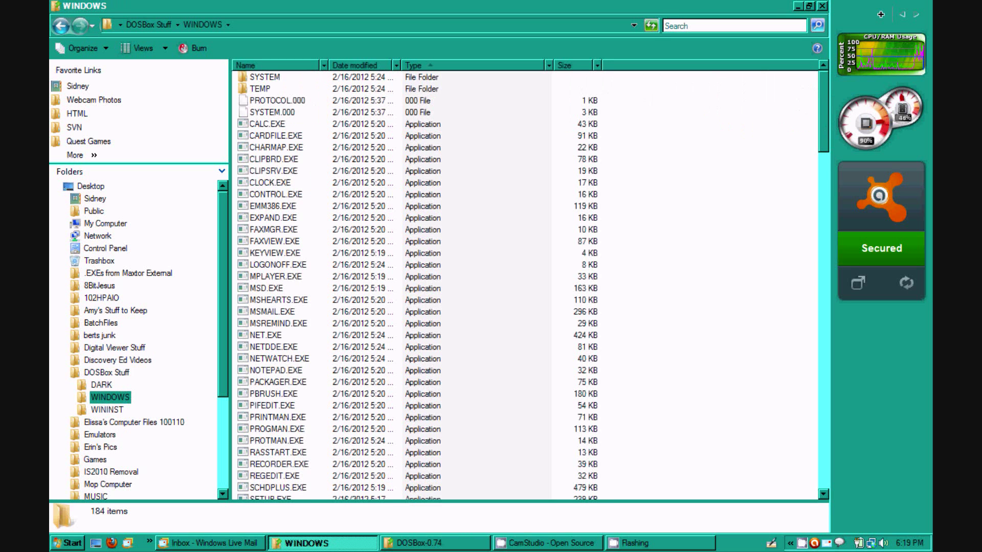
scroll(524, 284, "down", 20)
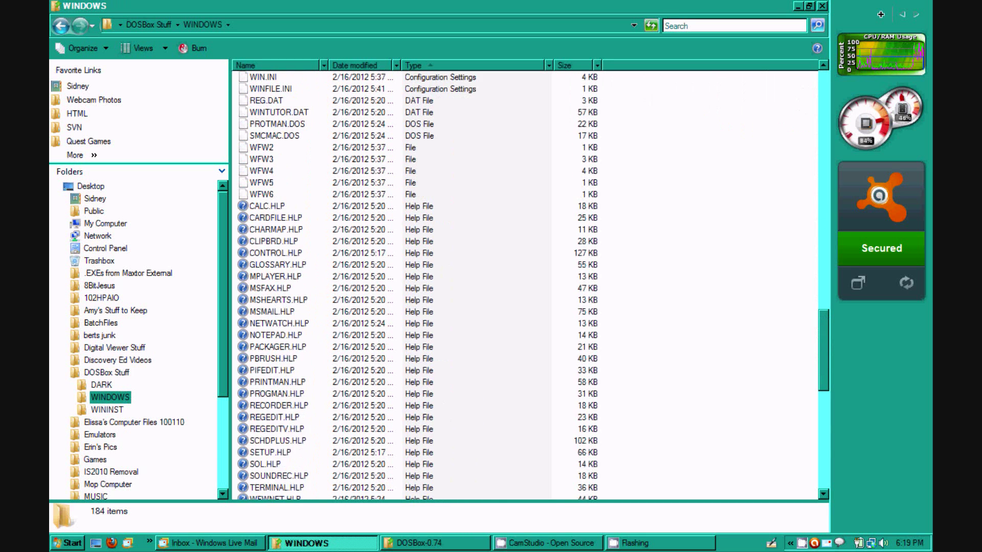
scroll(524, 284, "down", 20)
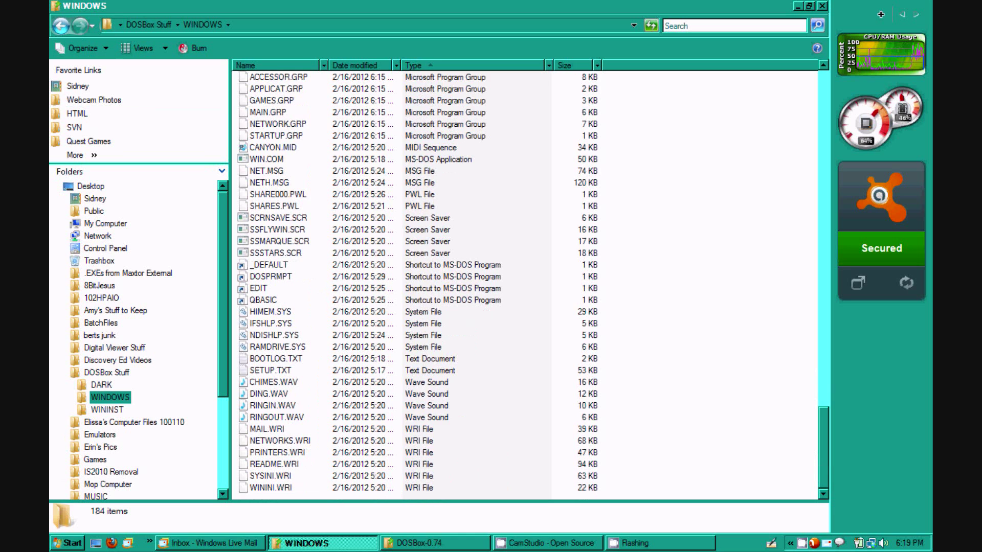
key("BackSpace")
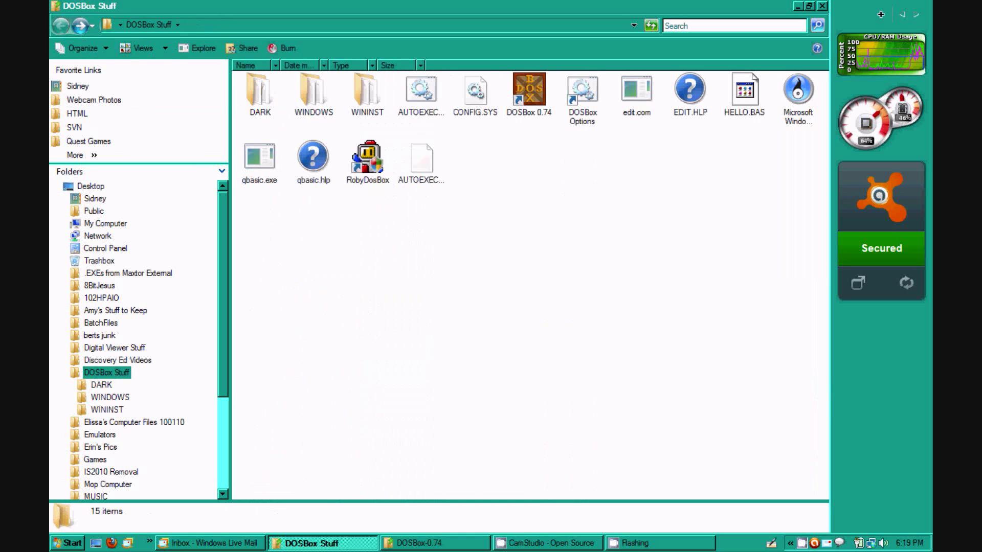
left_click(421, 98)
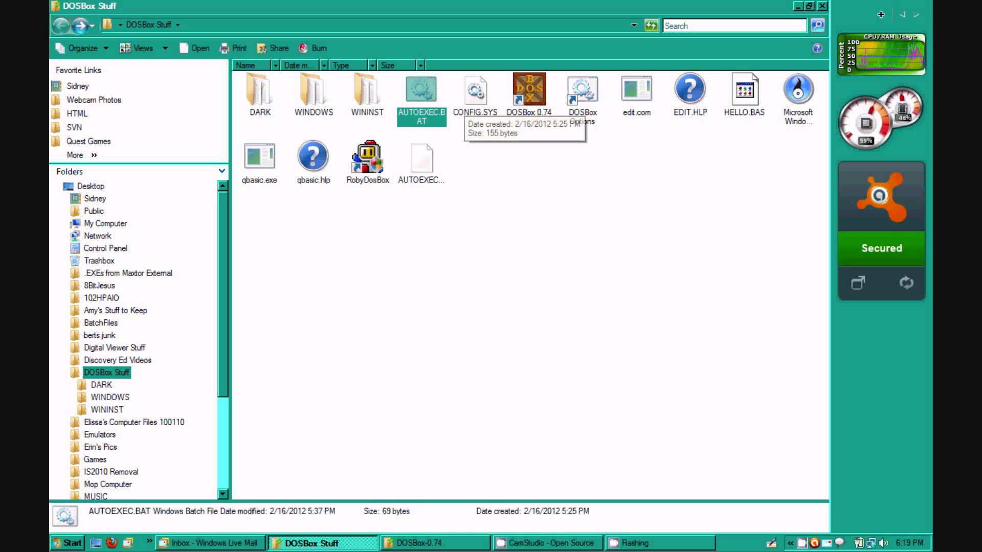
left_click(529, 154)
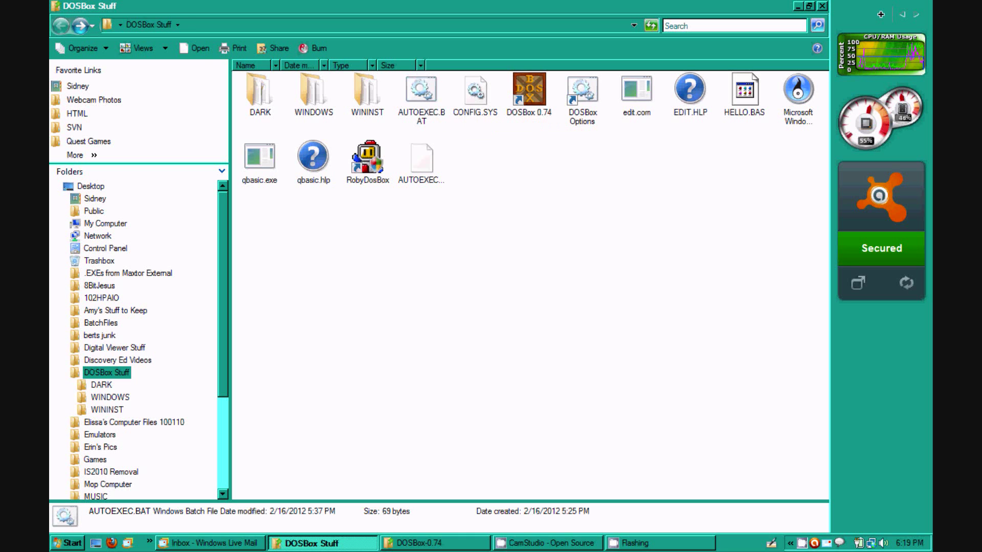
- Launch DOSBox 0.74, continue into Windows 3.11, and open Program Manager's Main group
left_click(529, 92)
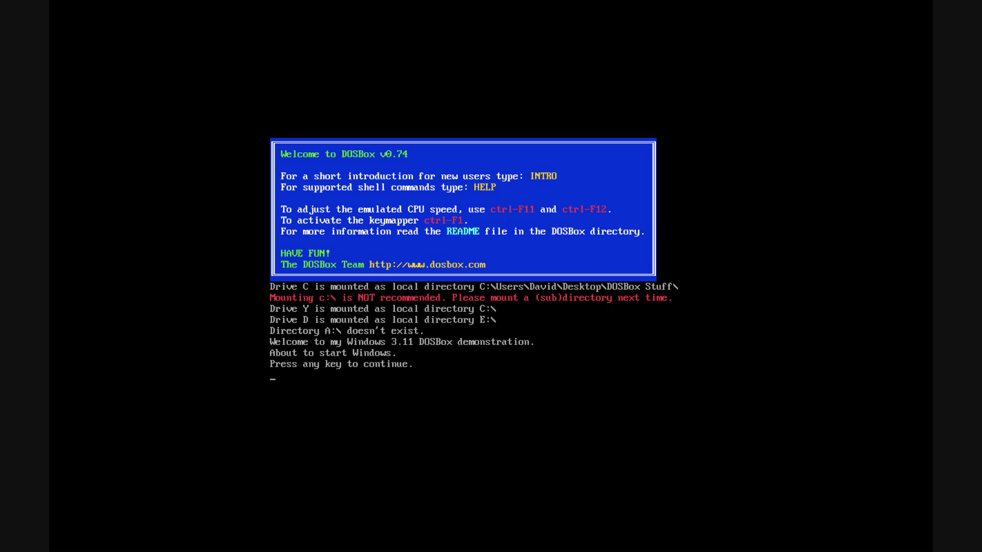
key("Return")
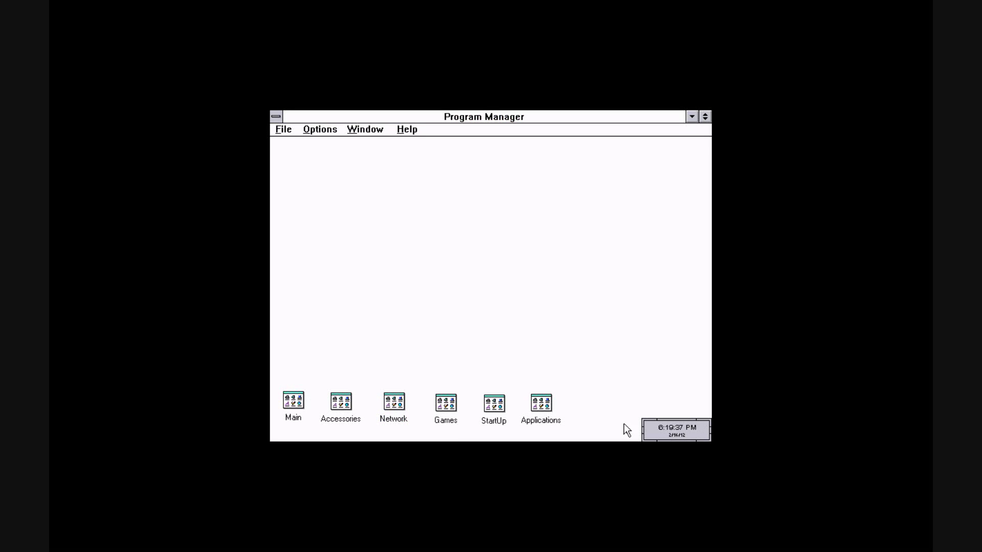
left_click(499, 181)
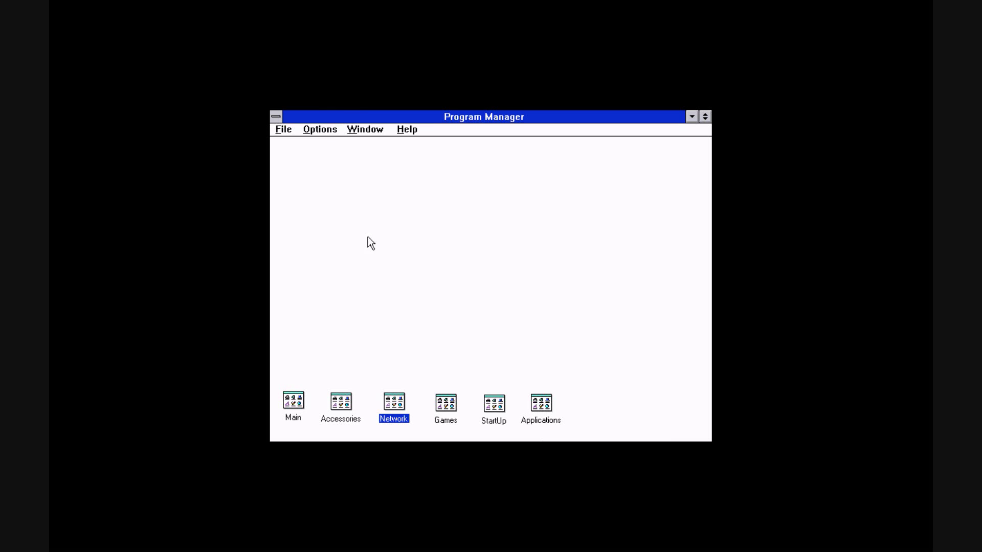
double_click(289, 407)
left_click_drag(543, 213, 526, 198)
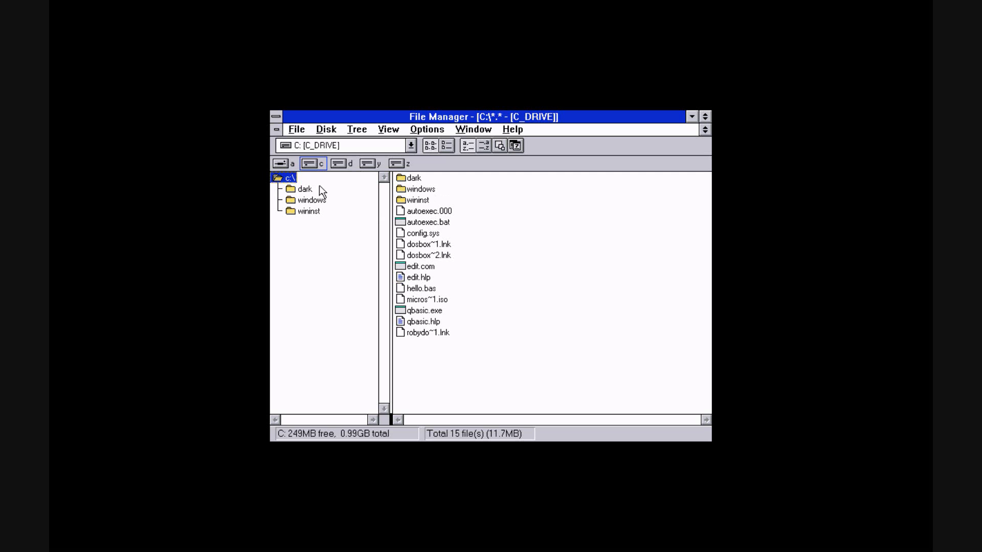
- Browse drives D, C and Y and the dark folder, ending at the root of C:\
left_click(340, 163)
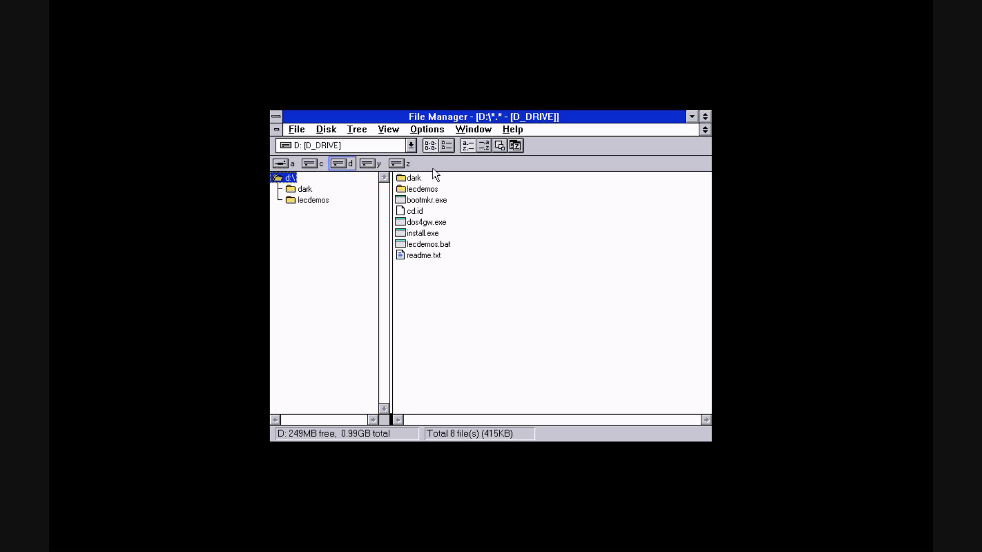
left_click(318, 164)
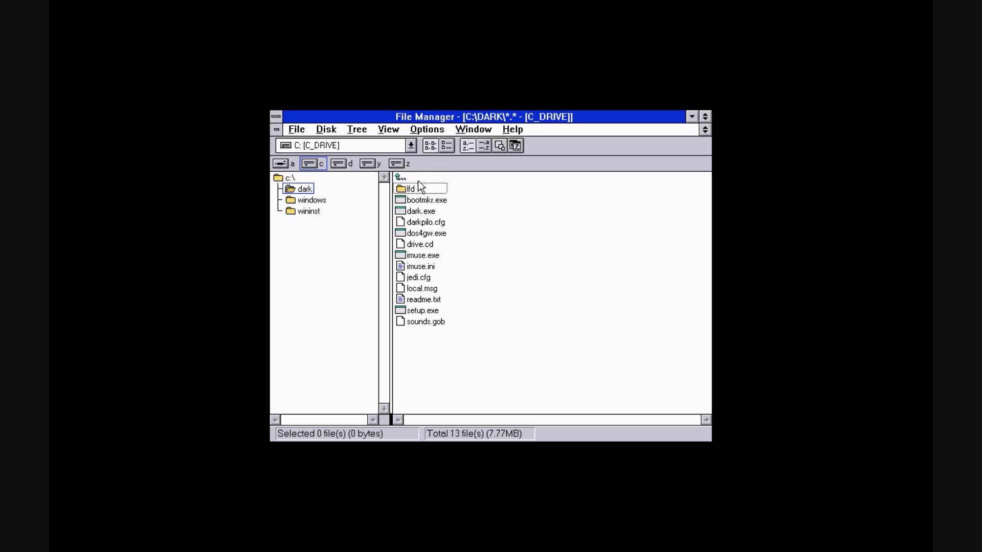
double_click(404, 176)
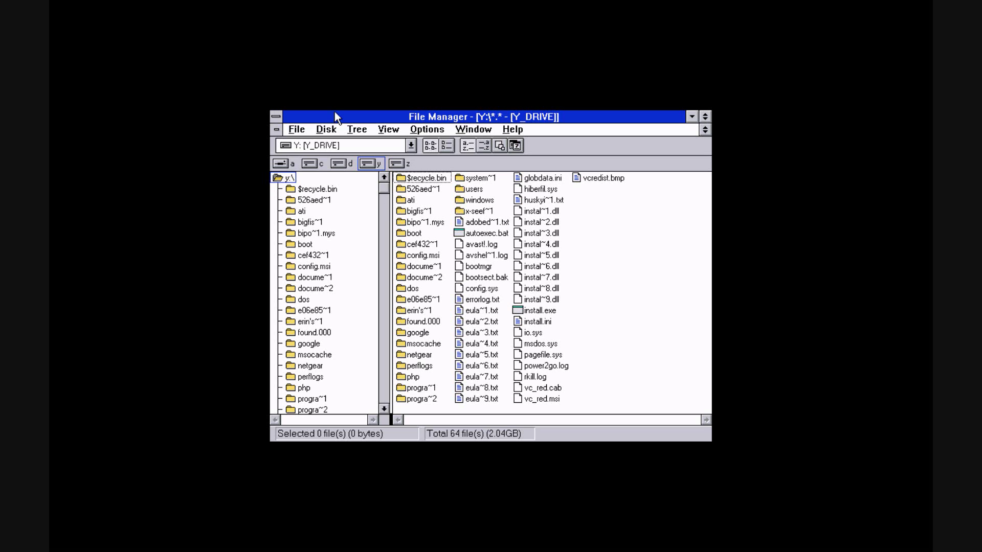
left_click(311, 164)
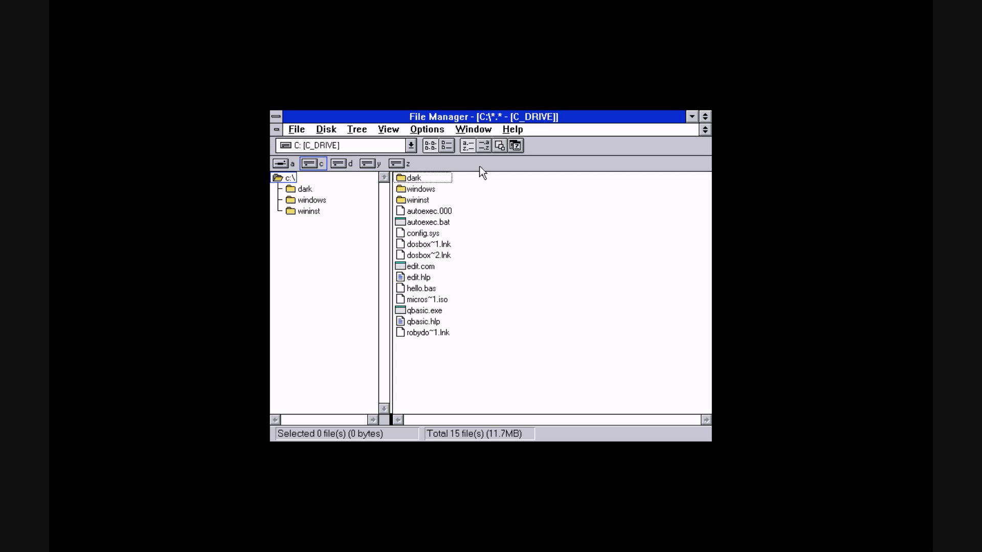
- Look inside the wininst folder, return to C:\, and turn on All File Details
double_click(423, 200)
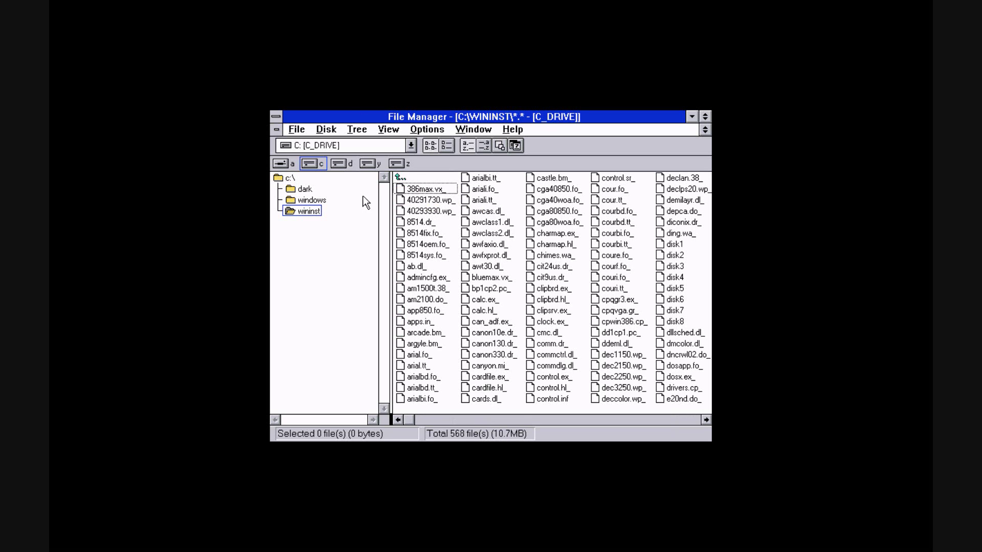
left_click(423, 179)
double_click(422, 179)
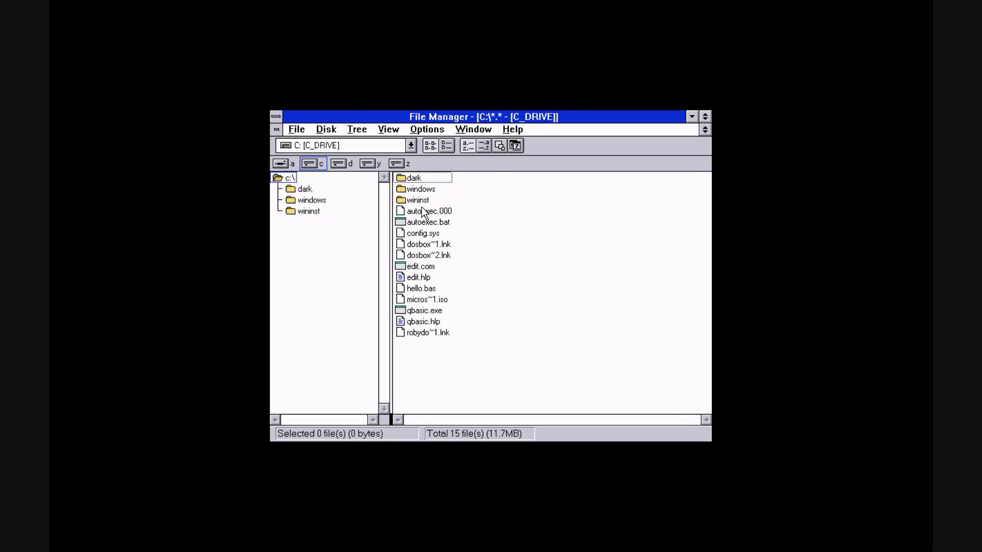
left_click(445, 145)
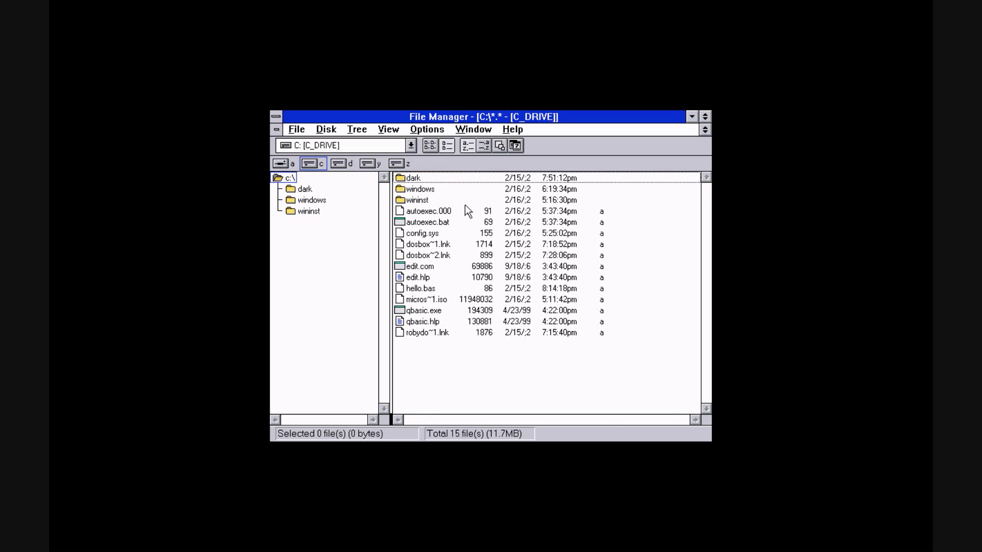
- Scroll through the windows folder's 185 files, return to C:\, and close File Manager
double_click(441, 192)
mouse_move(709, 187)
left_mouse_down()
mouse_move(702, 423)
mouse_move(691, 220)
mouse_move(705, 179)
left_mouse_up()
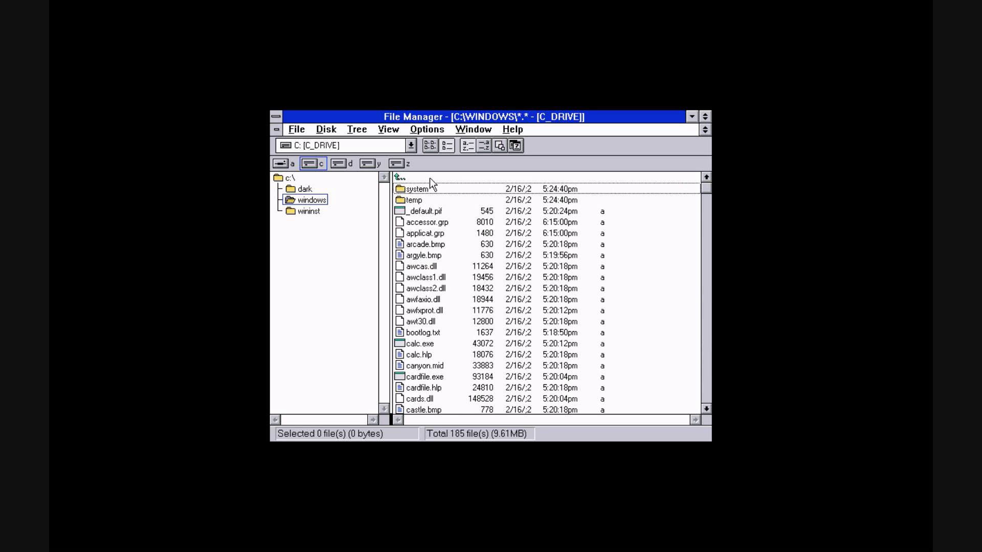
left_click(429, 177)
double_click(429, 177)
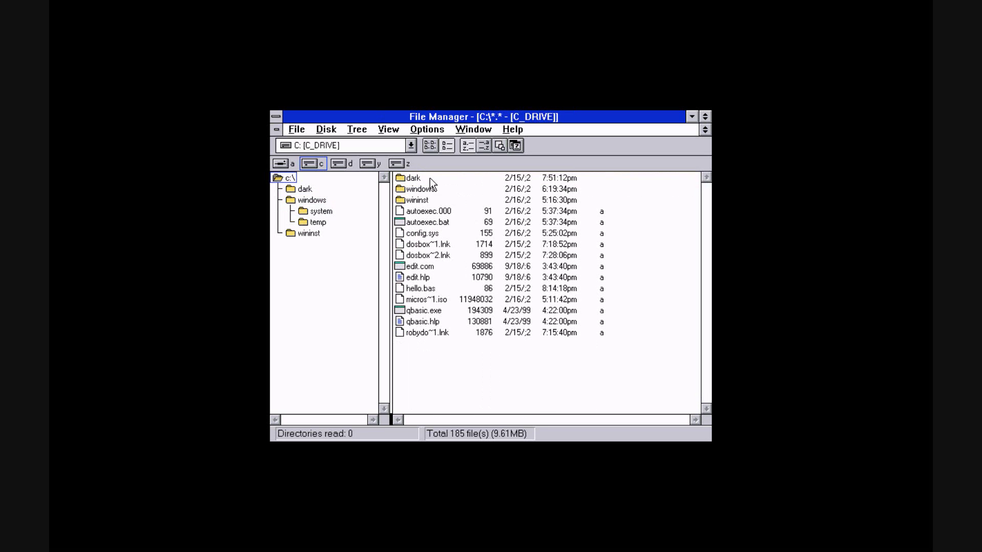
double_click(276, 117)
left_click_drag(438, 199, 472, 186)
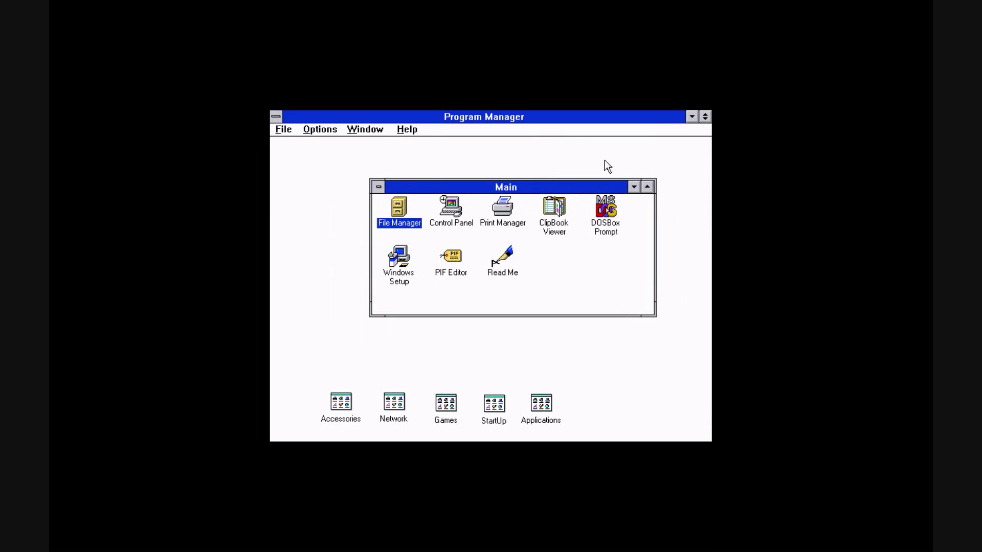
- Minimize the Main group to an icon and open the Accessories group, moving it higher
left_click(379, 186)
key("n")
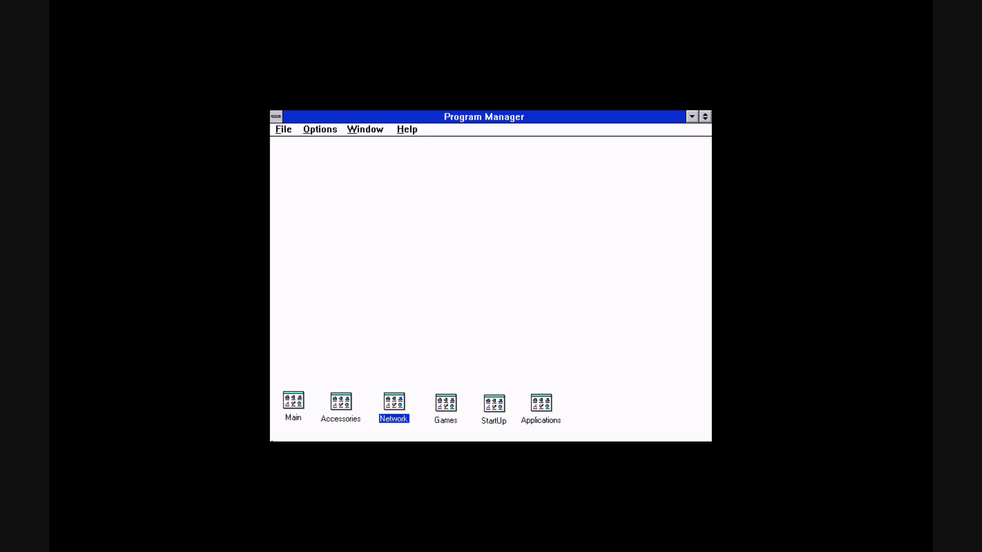
double_click(332, 402)
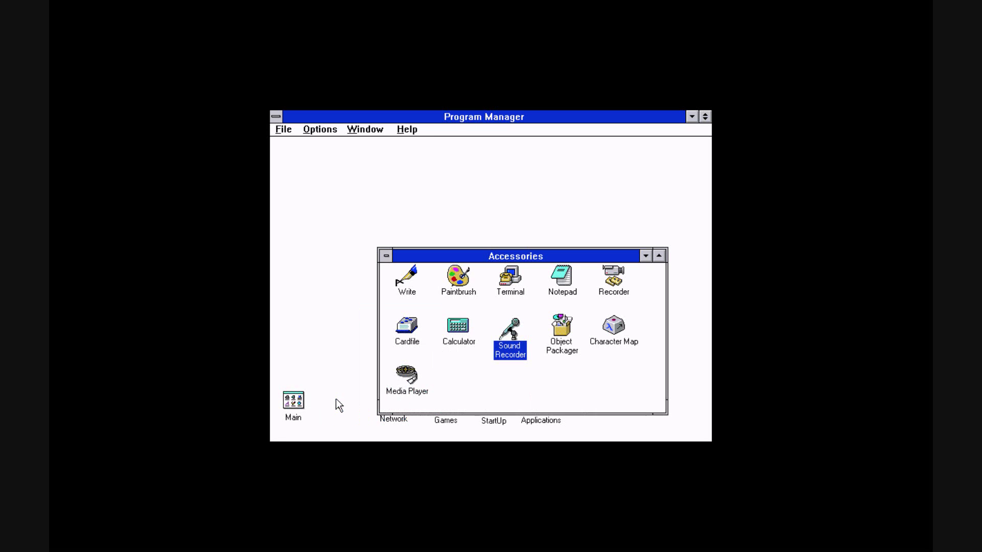
left_click_drag(595, 251, 575, 192)
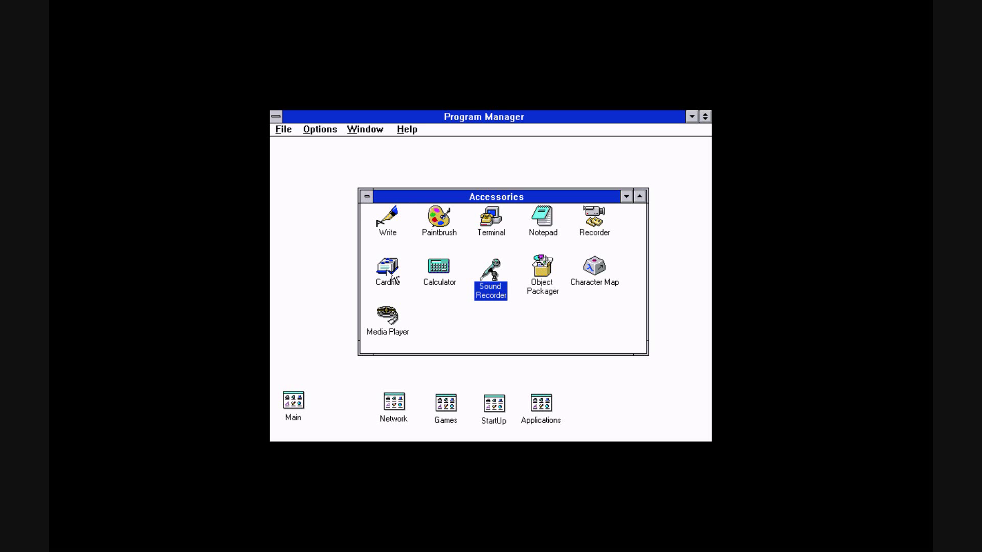
left_click_drag(501, 198, 506, 179)
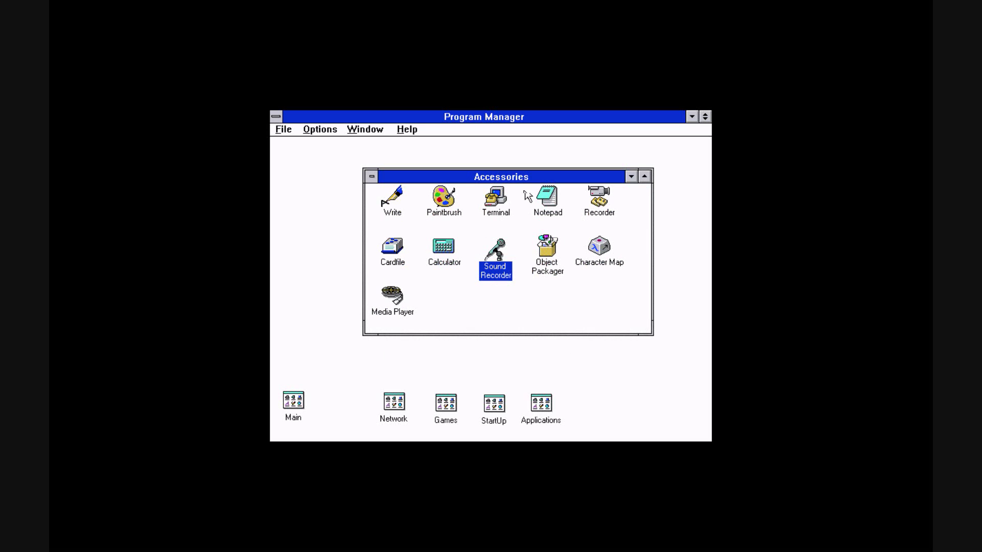
left_click(550, 208)
double_click(551, 202)
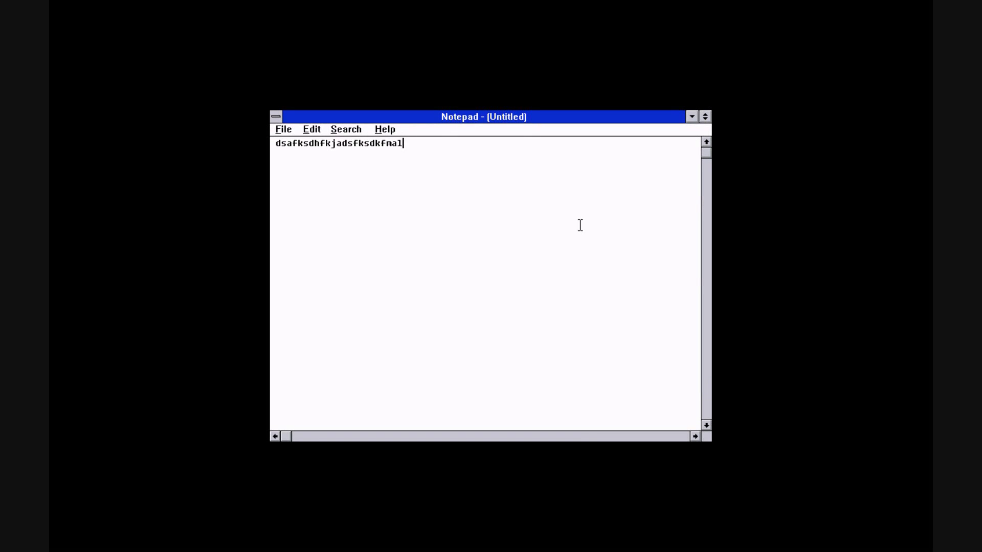
double_click(276, 115)
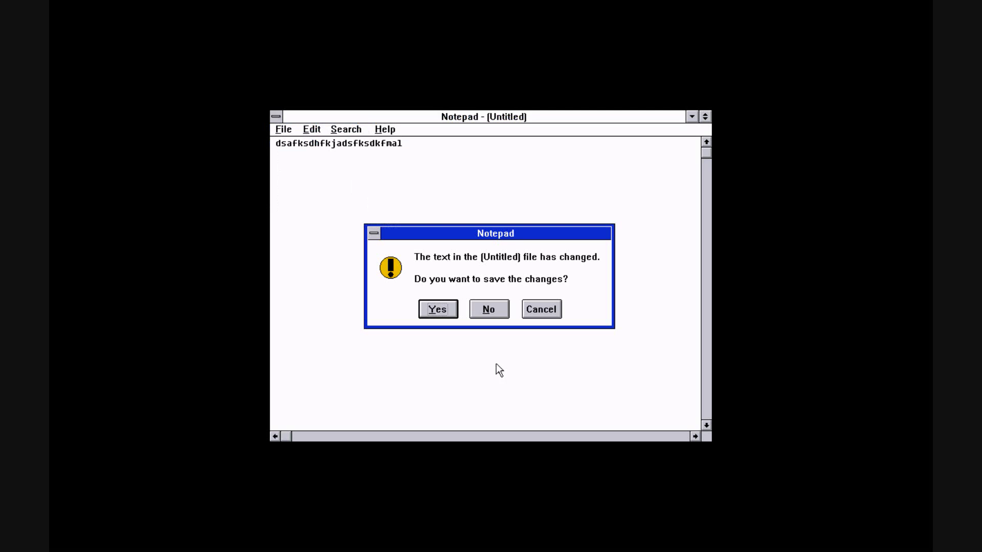
left_click(488, 309)
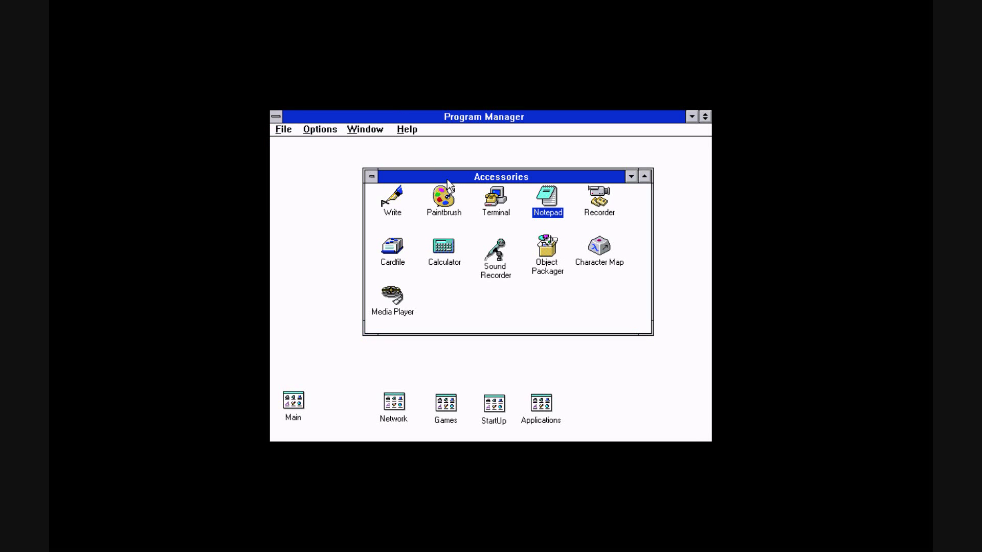
- Minimize Accessories, then open and minimize the Network group
double_click(372, 176)
double_click(395, 405)
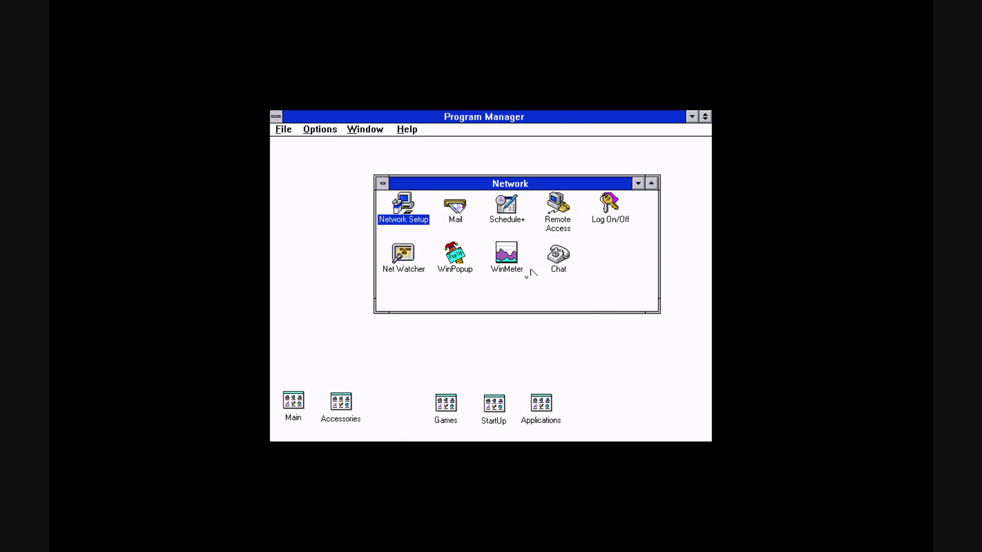
double_click(382, 184)
- Open the Games group and play Minesweeper until hitting a mine, then close it
double_click(446, 405)
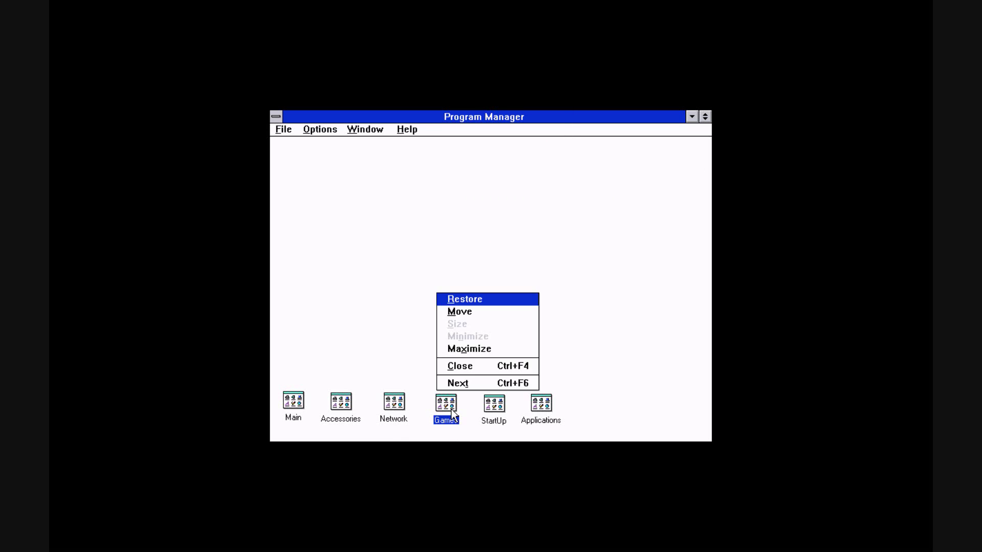
left_click_drag(540, 205, 552, 173)
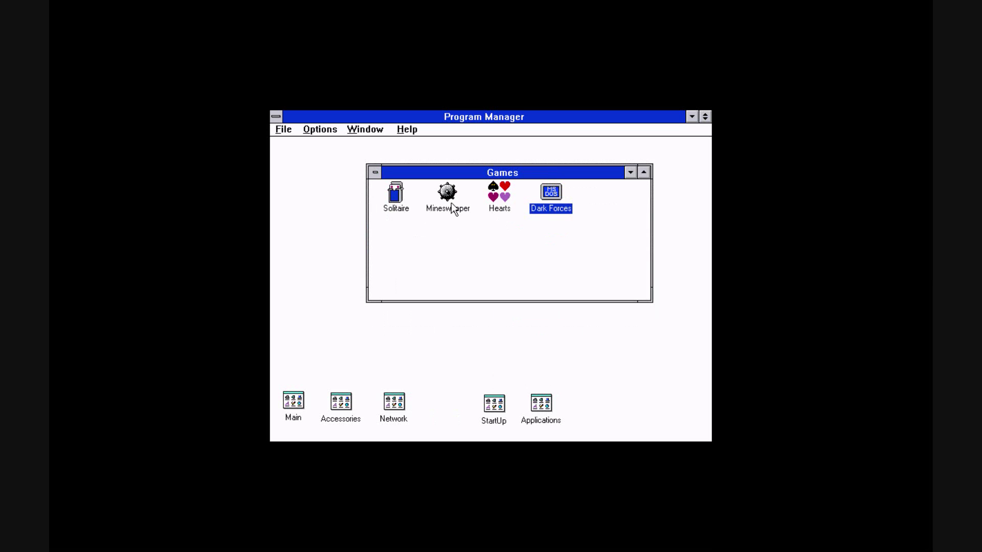
double_click(448, 200)
left_click_drag(383, 152, 498, 163)
left_click(501, 261)
left_click(501, 273)
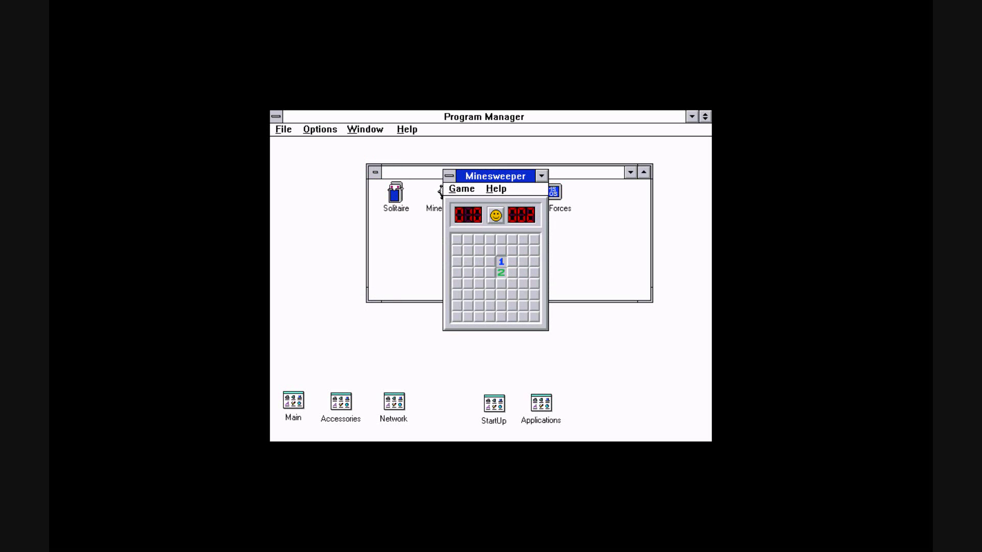
left_click(490, 261)
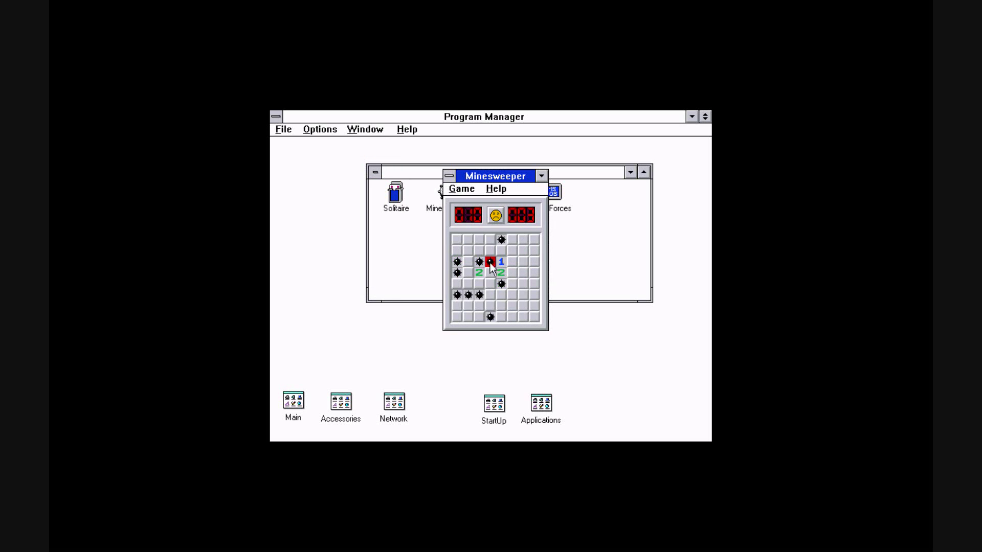
left_click(494, 215)
left_click(452, 175)
left_click(452, 176)
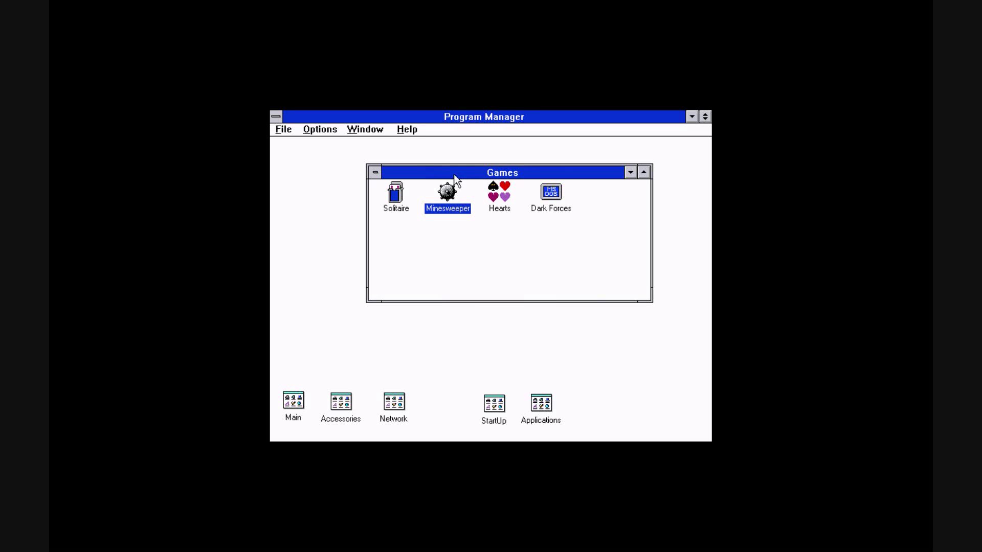
- Minimize the Games and StartUp groups, then open the Applications group
left_click_drag(440, 172, 412, 218)
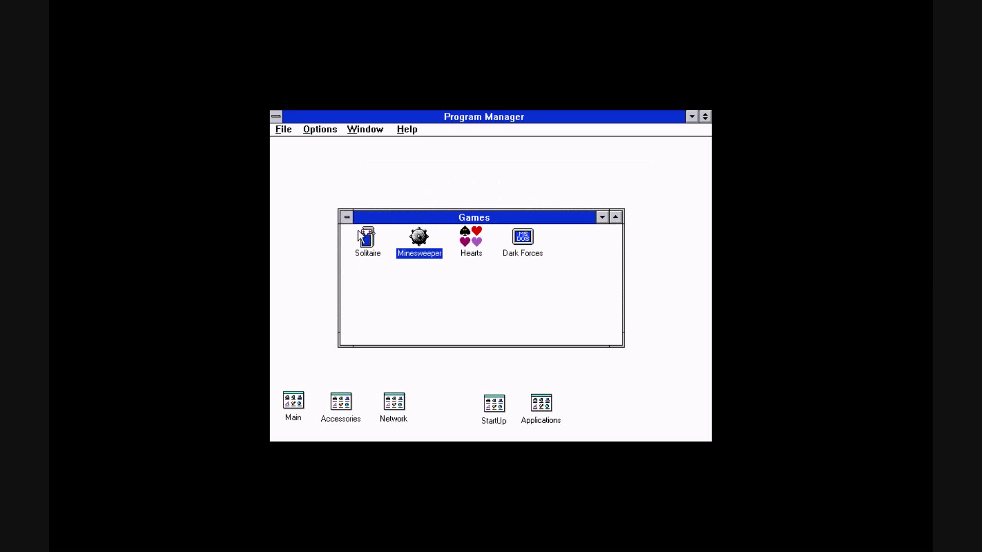
left_click(347, 217)
left_click(363, 267)
double_click(494, 405)
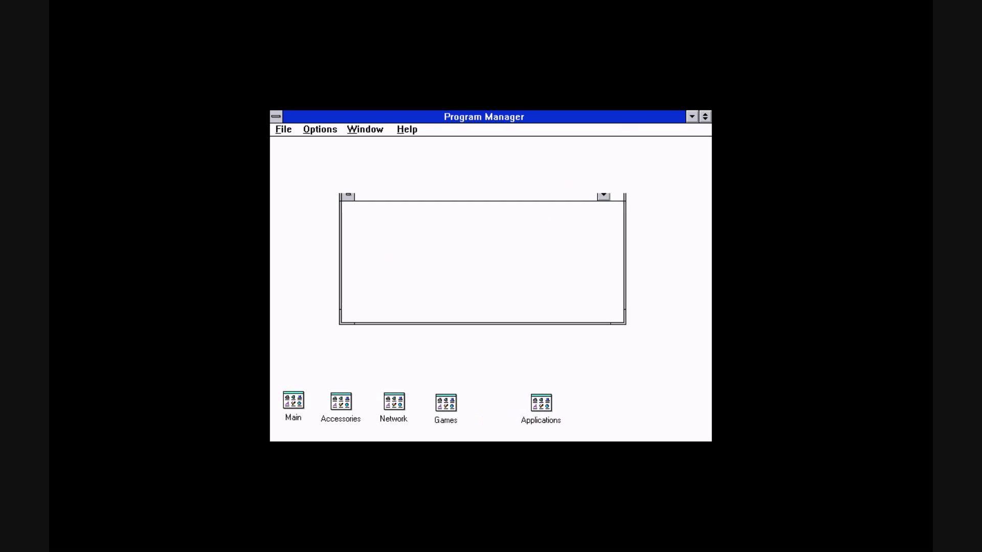
left_click_drag(432, 194, 429, 182)
left_click(345, 183)
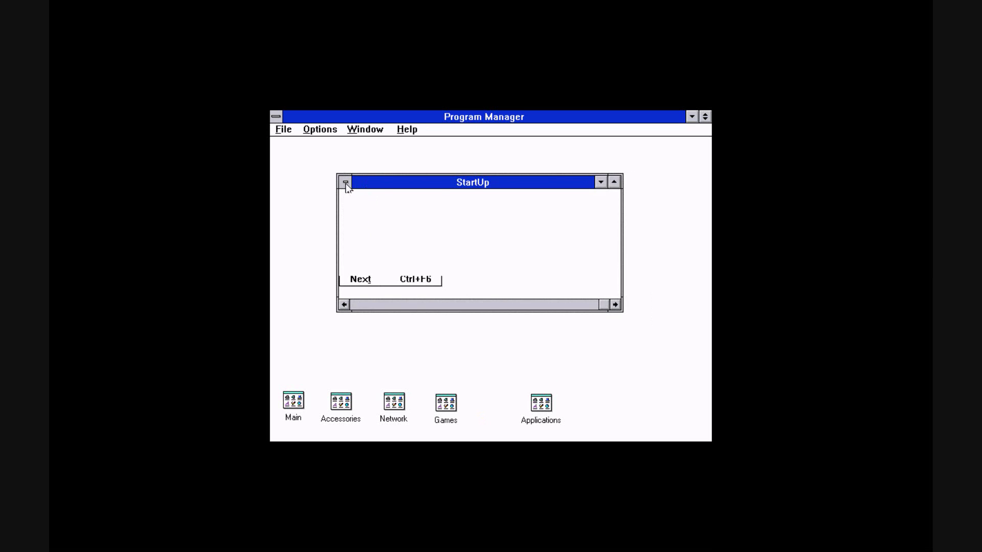
left_click(363, 233)
double_click(548, 407)
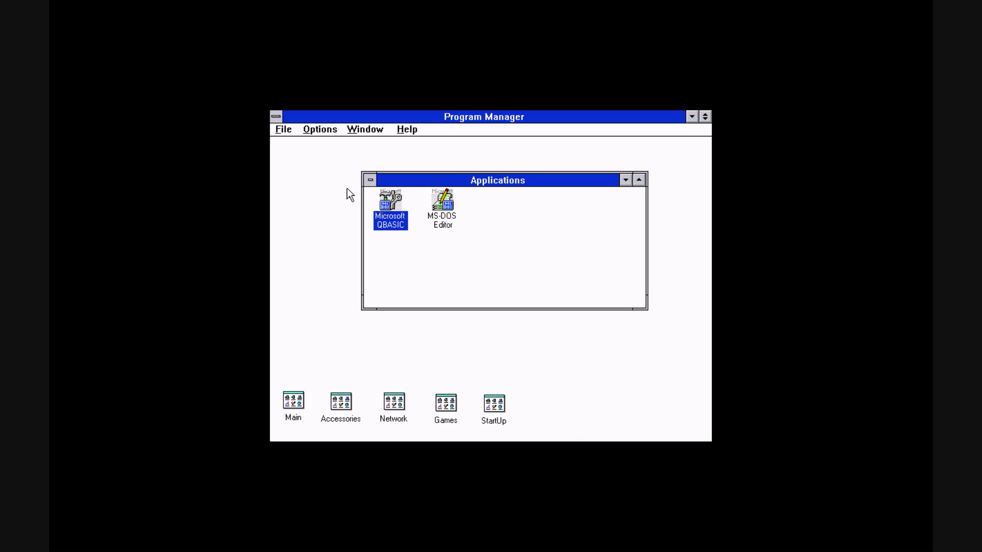
- Minimize and reopen the Applications group, then launch the MS-DOS Editor
left_click(370, 180)
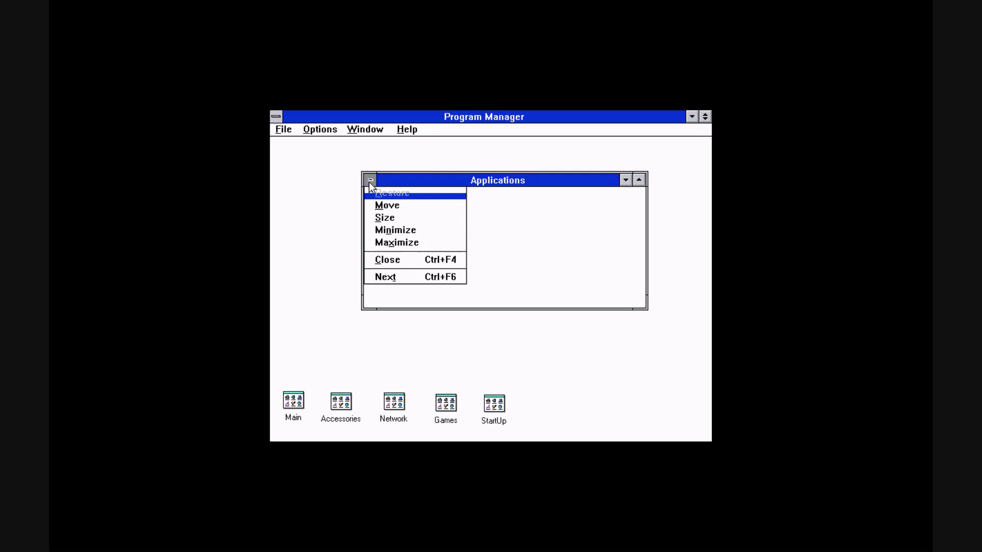
left_click(391, 229)
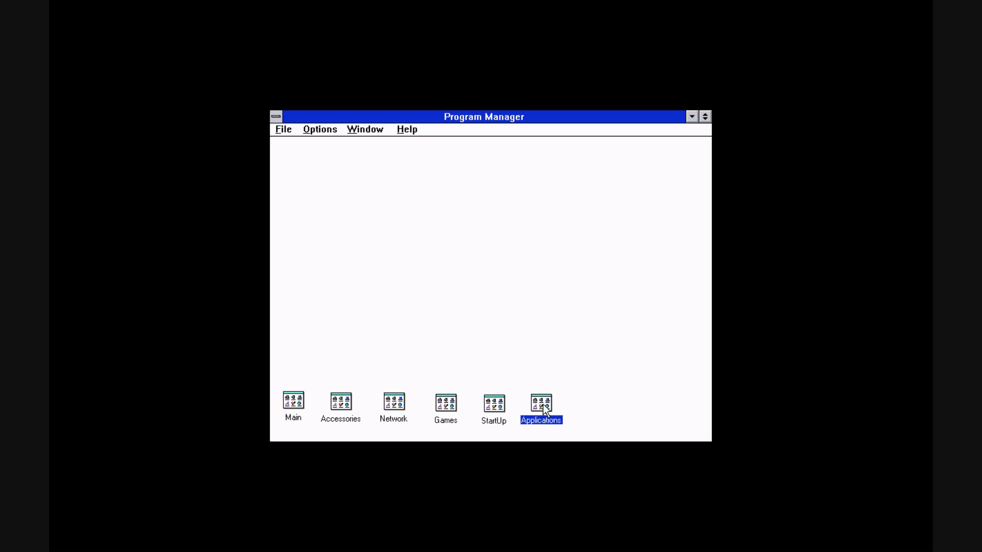
double_click(530, 405)
double_click(445, 198)
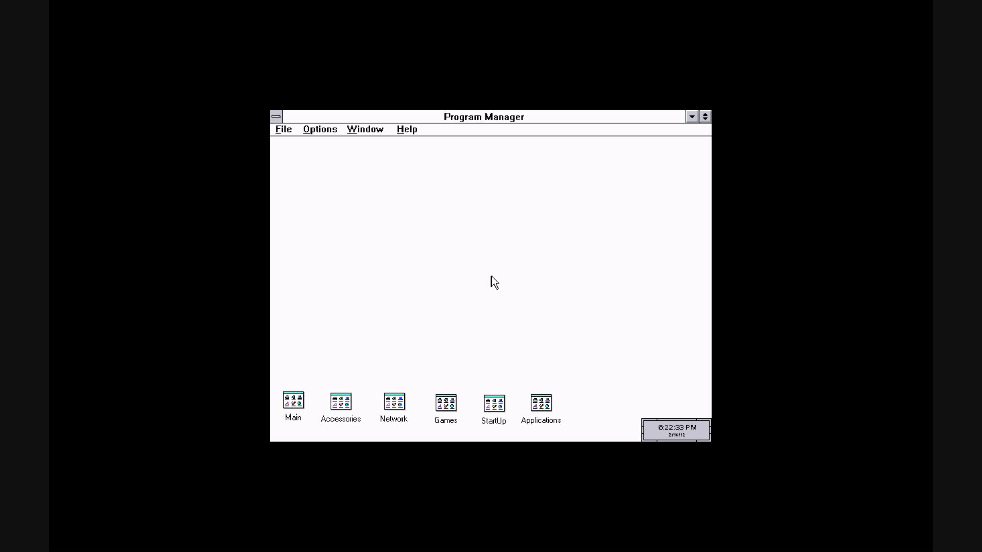
- Switch to Windows Explorer and relaunch DOSBox 0.74 from its shortcut
key("alt+Tab")
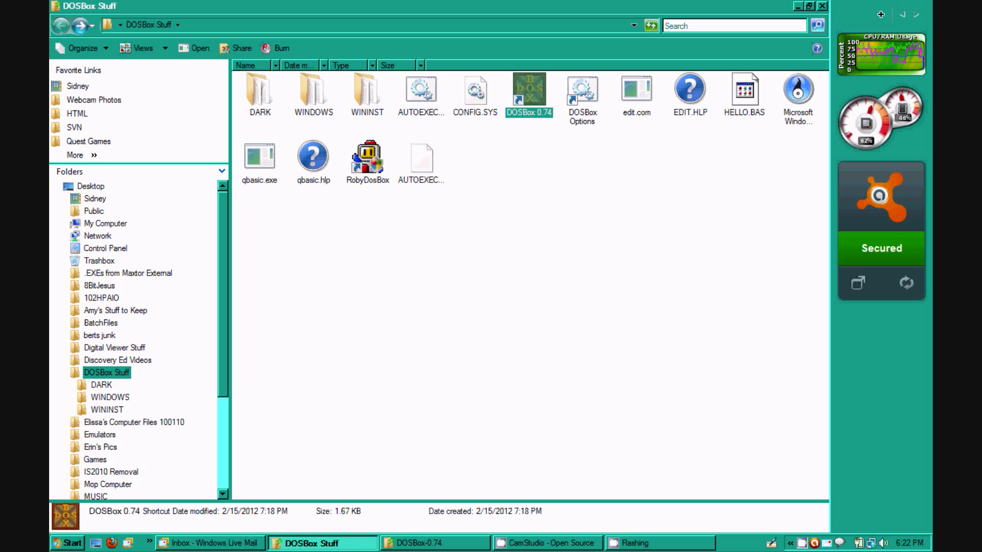
key("Return")
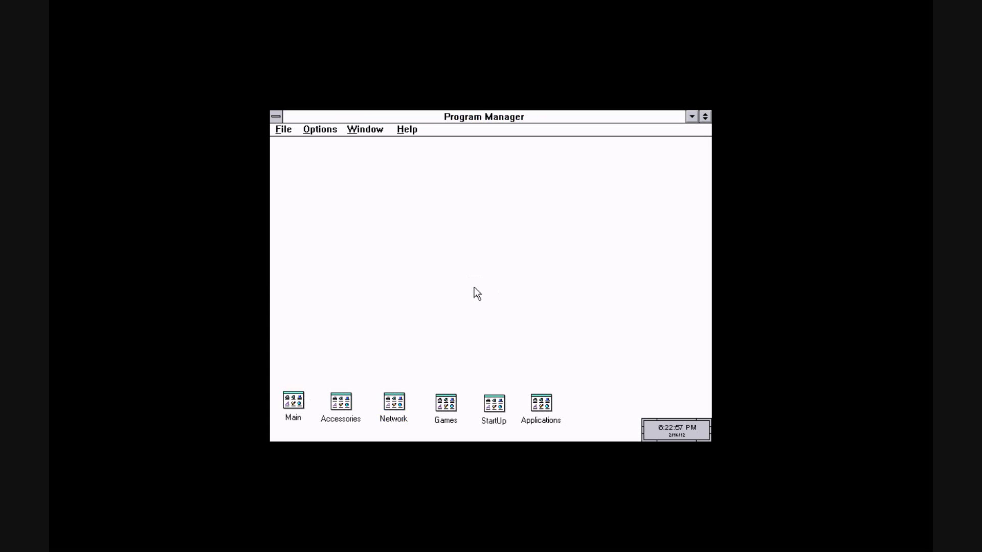
- Open and close Accessories, then open the Main group and start the DOSBox Prompt
double_click(339, 401)
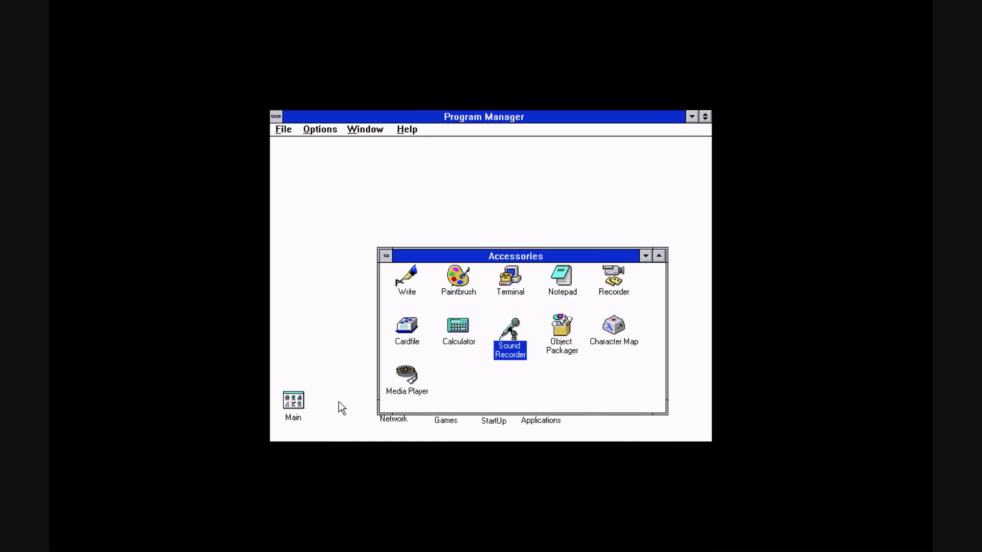
key("ctrl+F4")
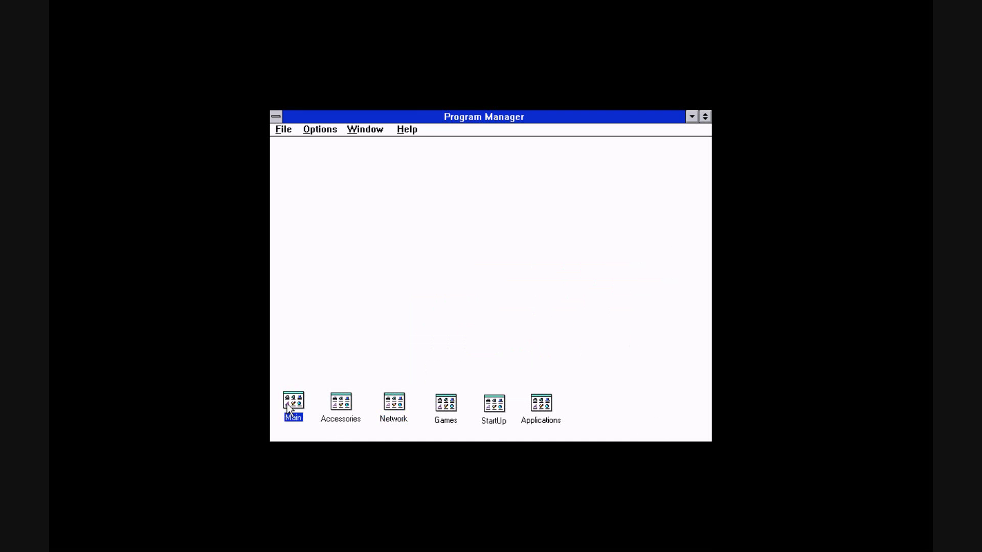
double_click(293, 401)
left_click_drag(561, 217, 553, 210)
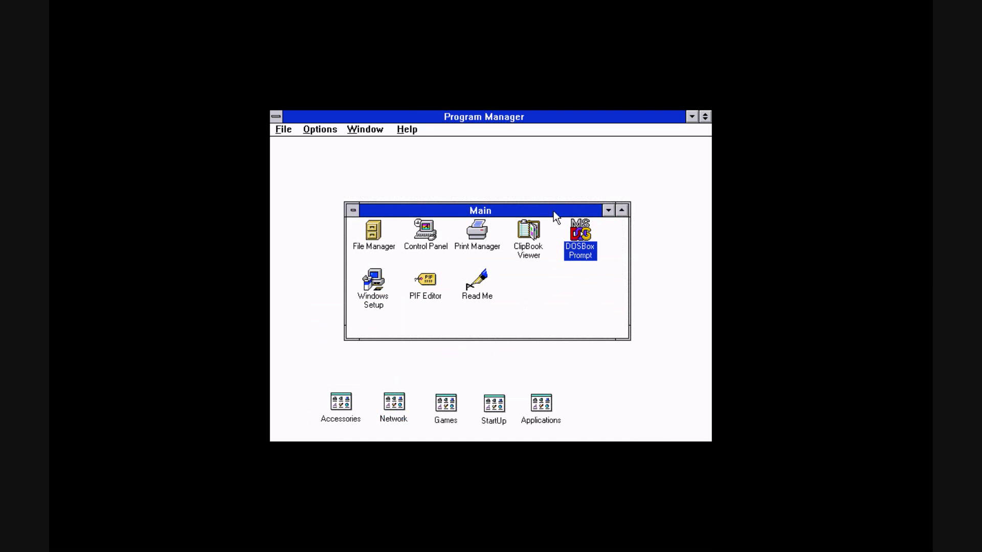
double_click(581, 234)
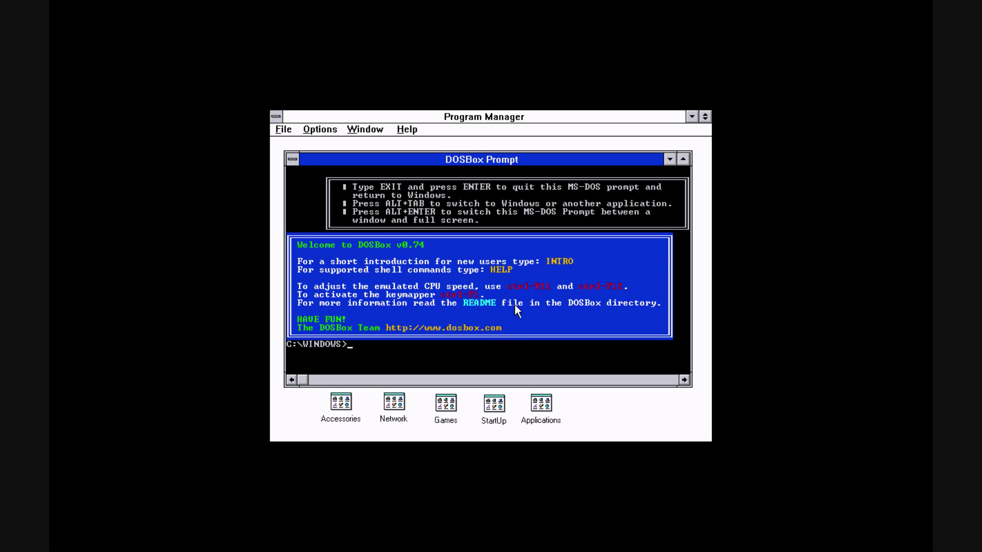
- Run the invalid command 'sdfhskdf' at the DOS prompt, then start typing 'echo Hel'
type("sdfhskdf")
key("Return")
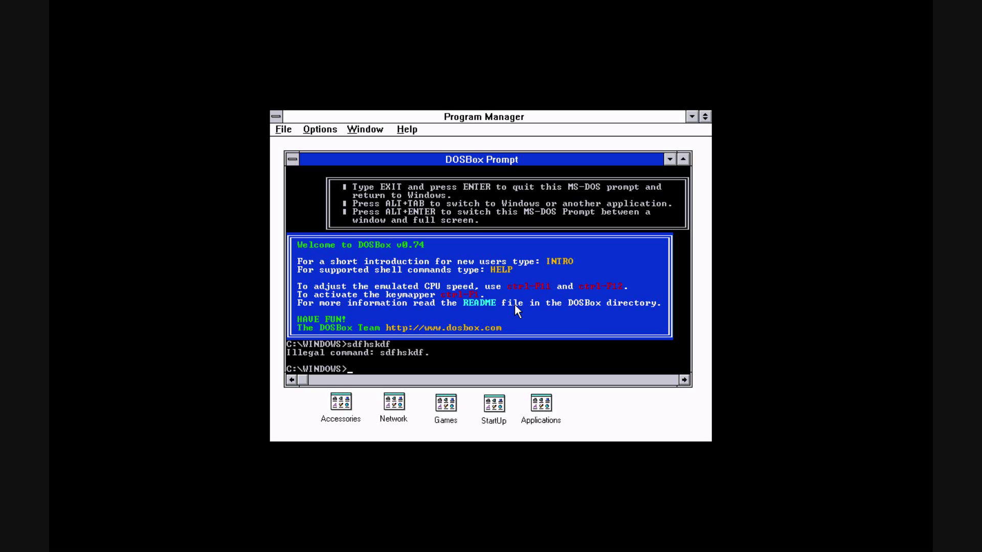
type("echo Hel")
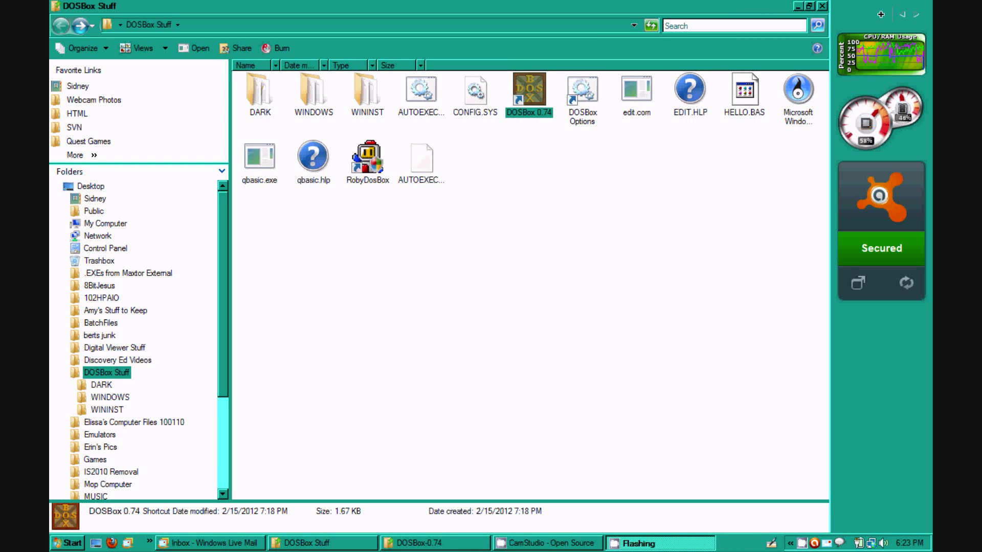
- Relaunch DOSBox 0.74, boot Windows 3.11, then open and re-minimize the Games group
key("Return")
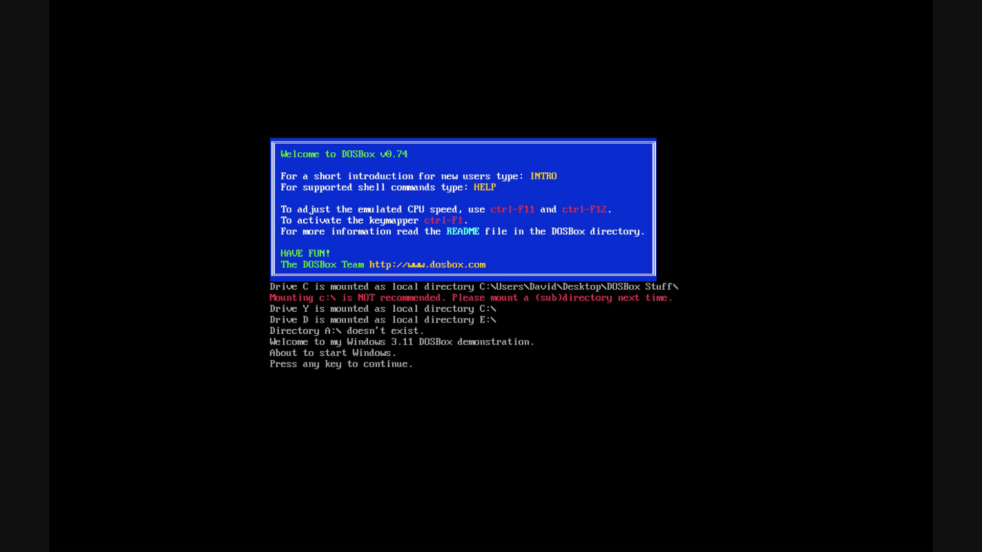
key("Return")
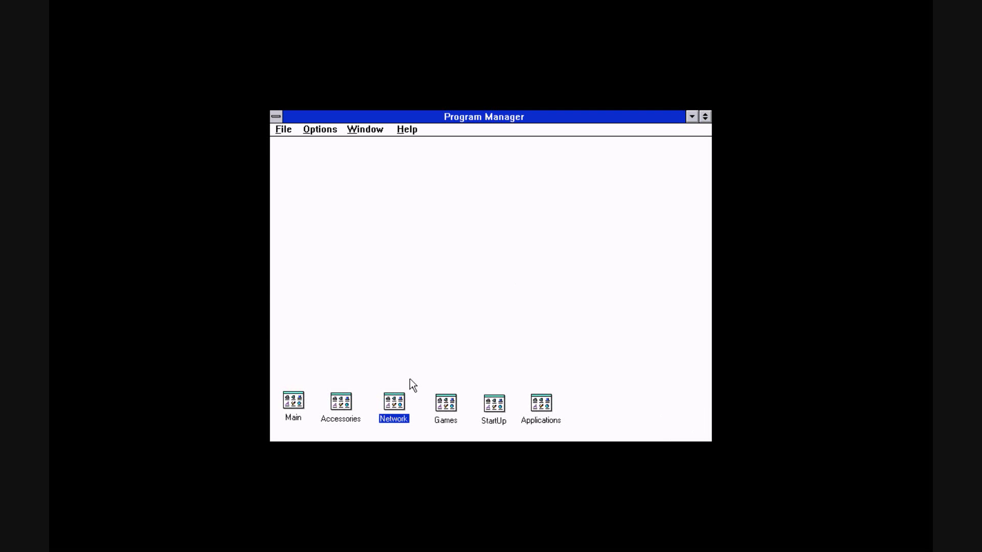
key("Right")
key("Return")
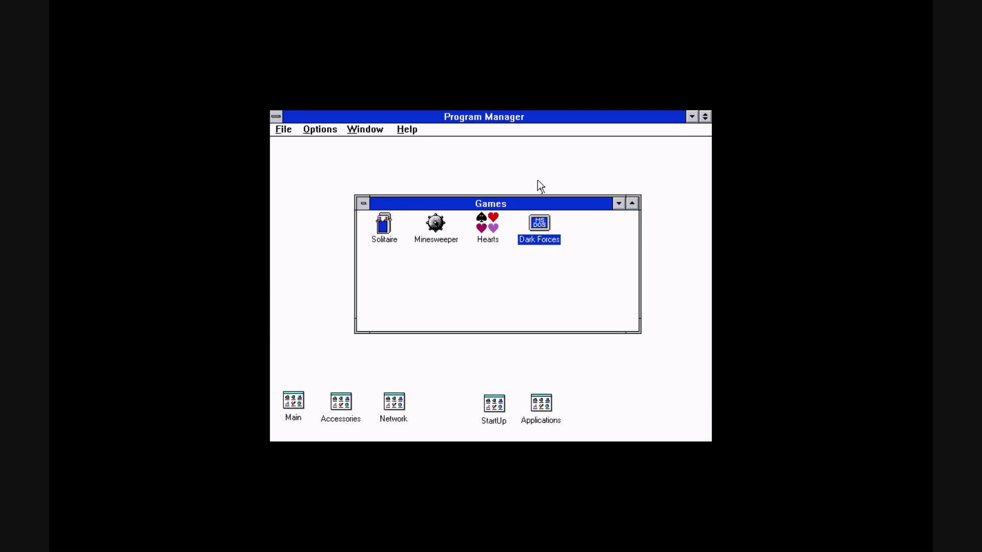
double_click(359, 204)
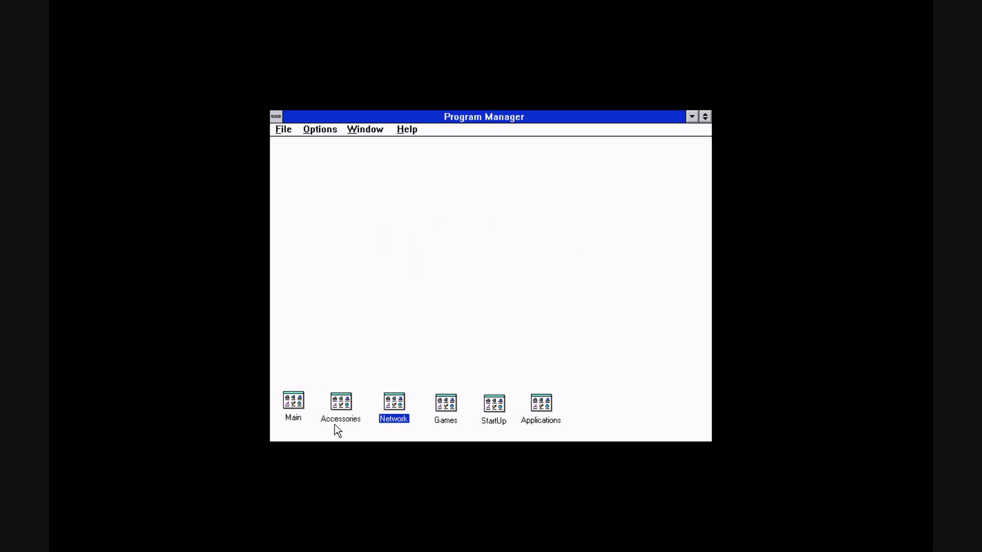
- Open the Accessories group, move it up-left, select Recorder, then minimize Accessories
double_click(341, 403)
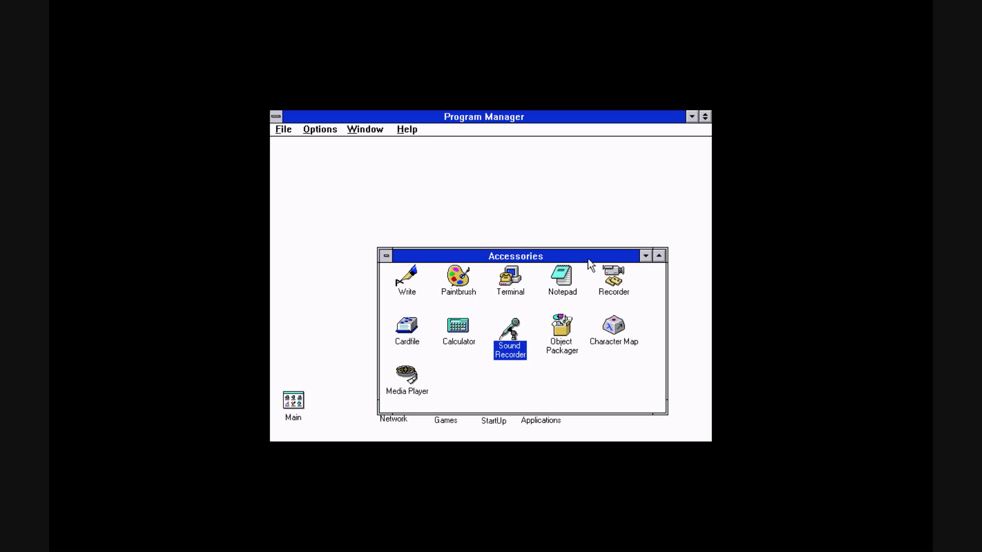
left_click_drag(588, 259, 555, 205)
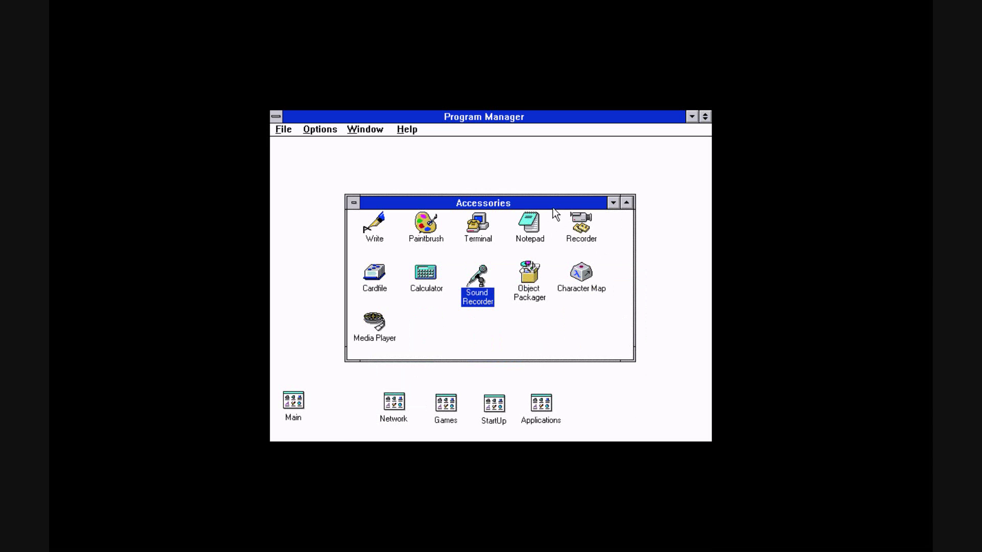
left_click(580, 225)
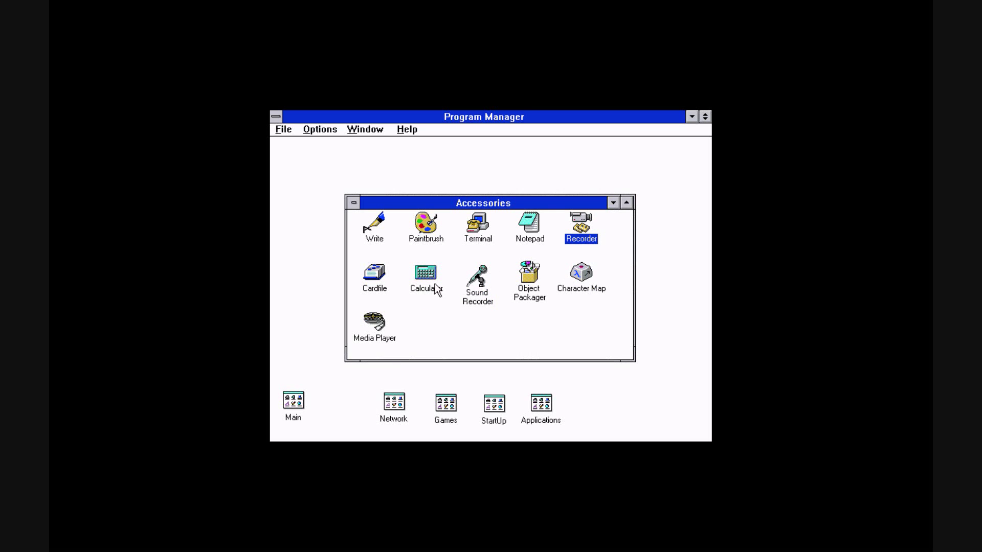
left_click(353, 203)
left_click(349, 204)
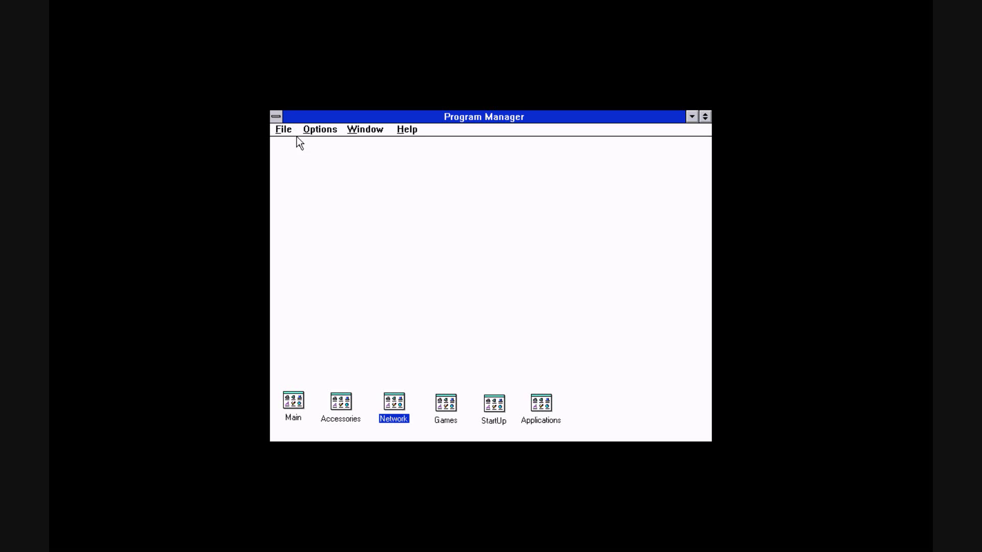
- Launch Dark Forces from the Games group, then quit it back to Program Manager
double_click(439, 401)
double_click(550, 226)
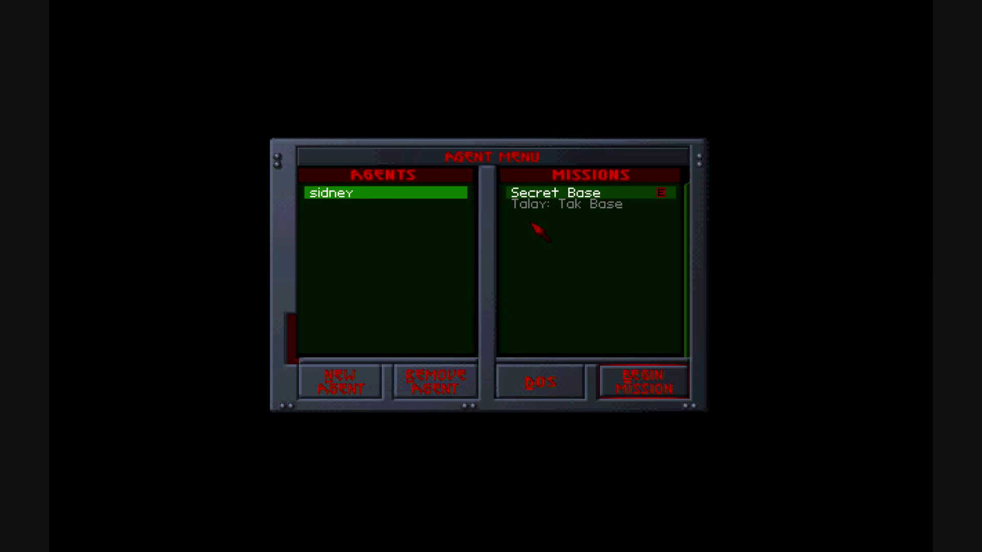
left_click(559, 375)
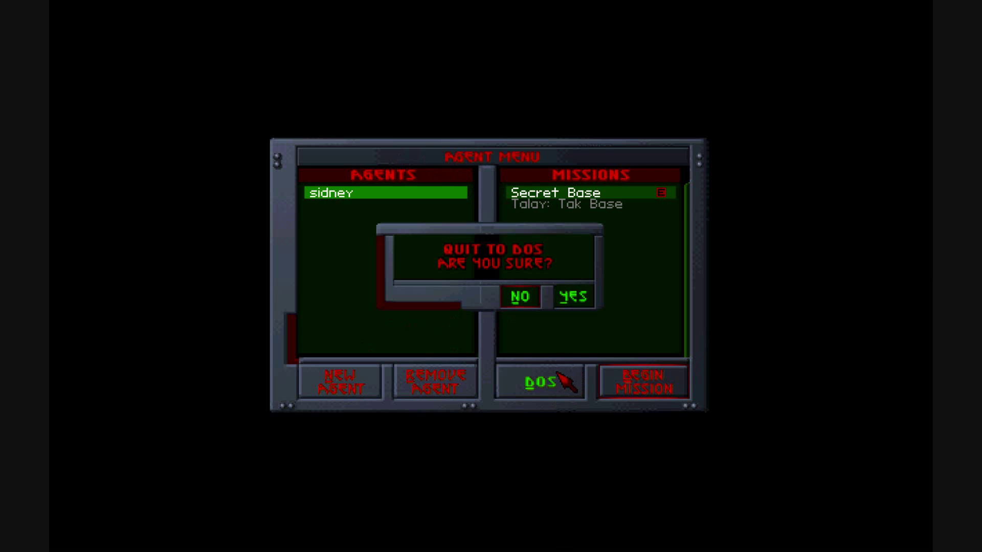
left_click(568, 294)
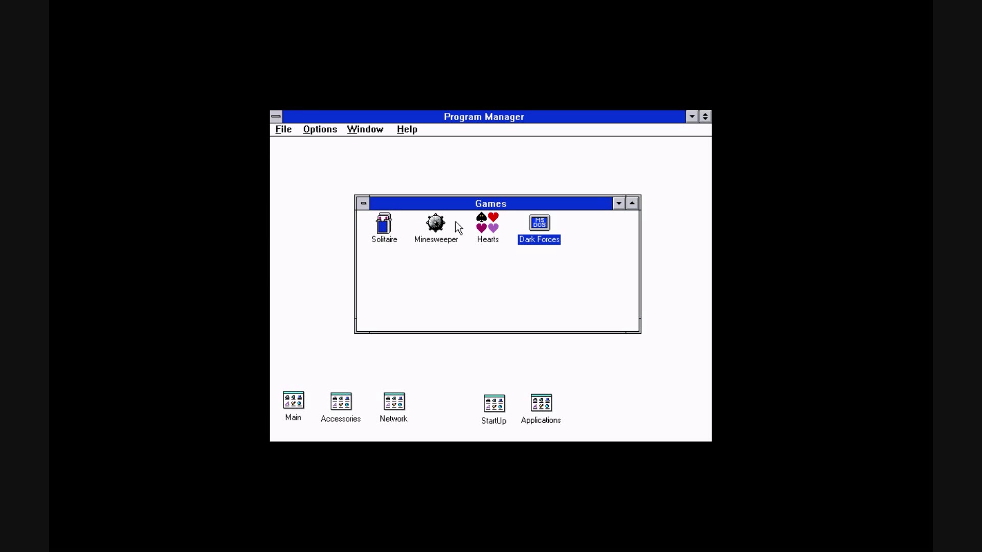
- Minimize the Games group, then start Exit Windows from the File menu and cancel it
double_click(363, 203)
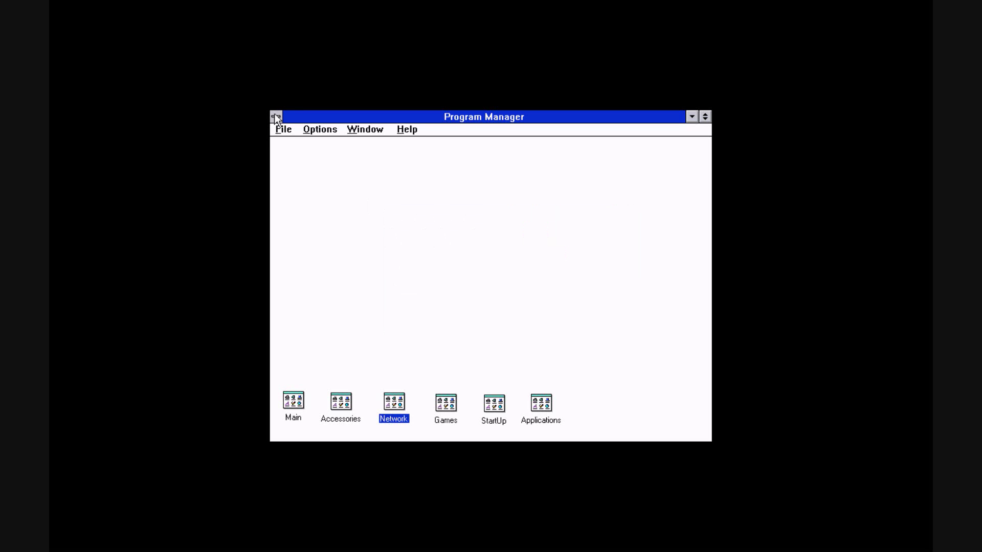
key("alt+f")
left_click(320, 244)
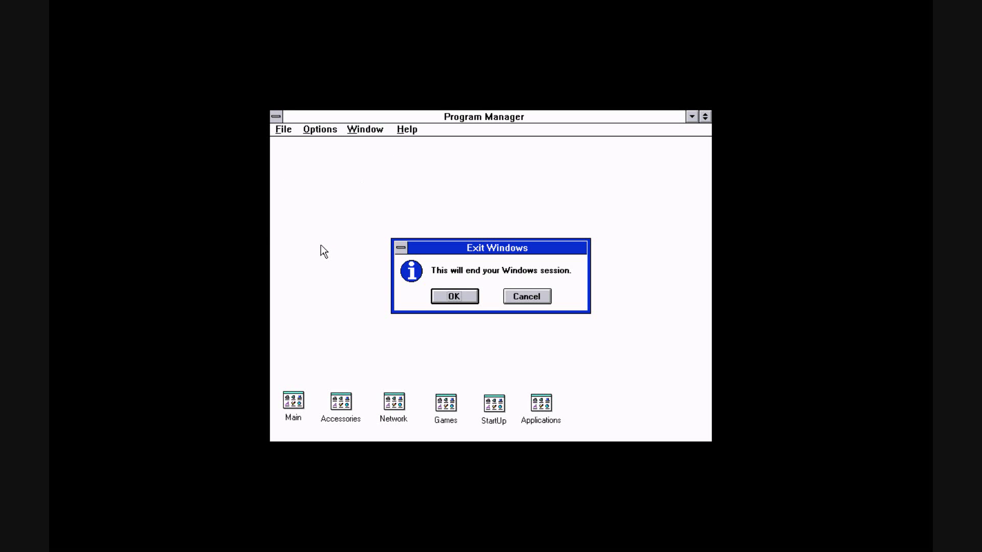
left_click(536, 300)
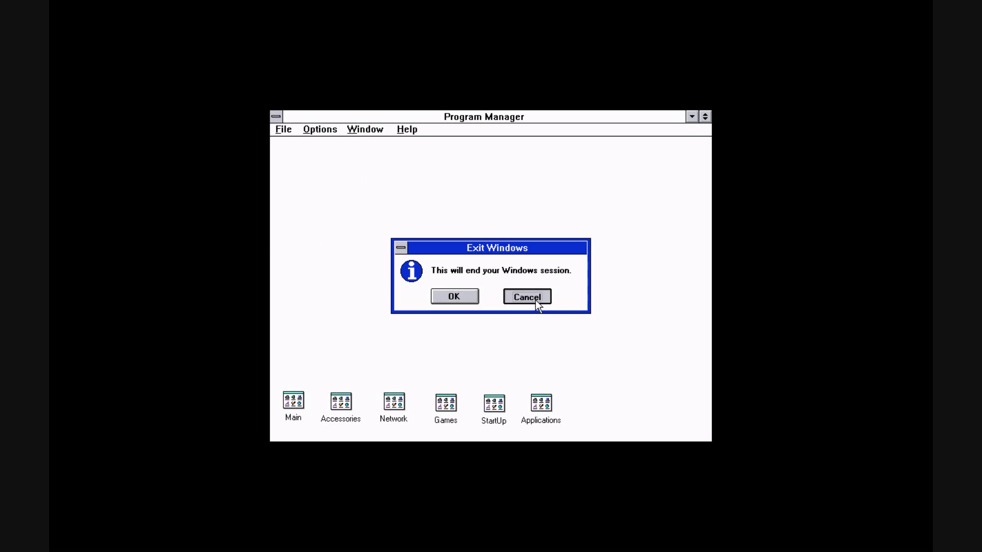
- Open Main, select edit.com/edit.hlp then qbasic.exe/qbasic.hlp in File Manager, close it, move Main up-left
double_click(300, 406)
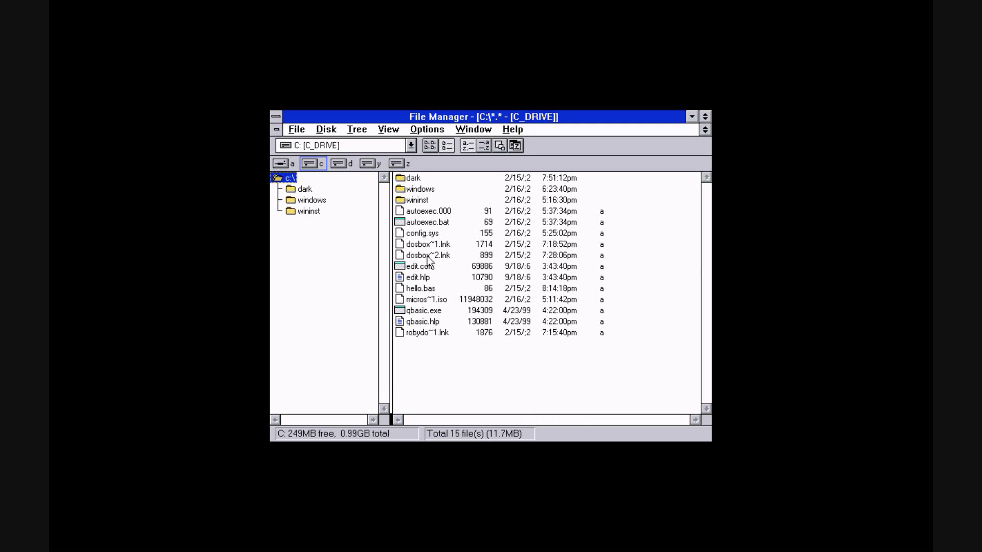
left_click(428, 265)
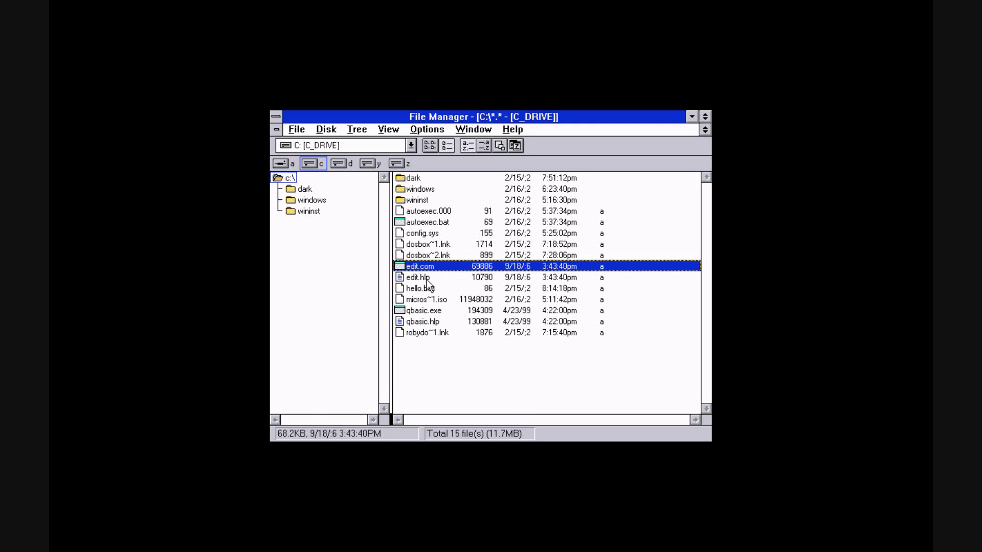
left_click(428, 278, "shift")
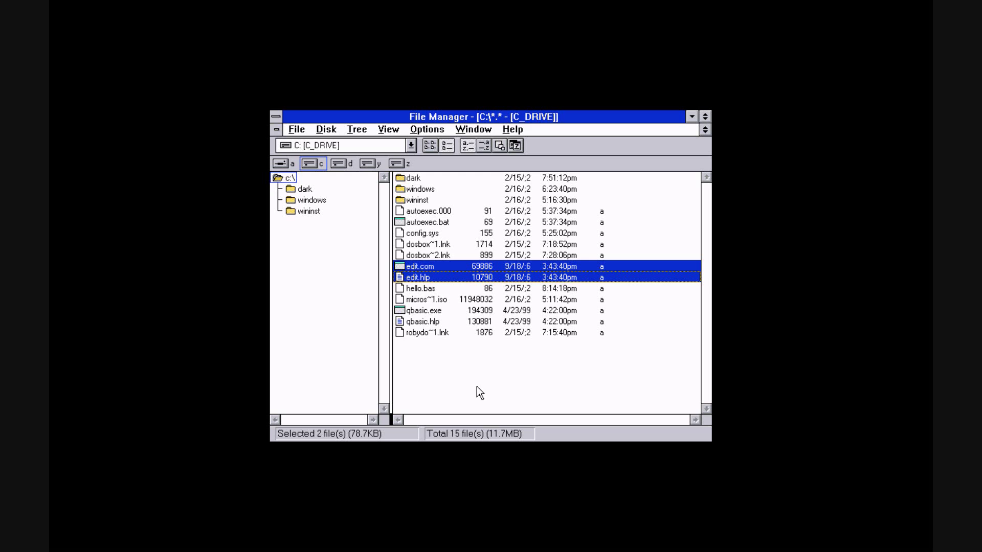
left_click(426, 310)
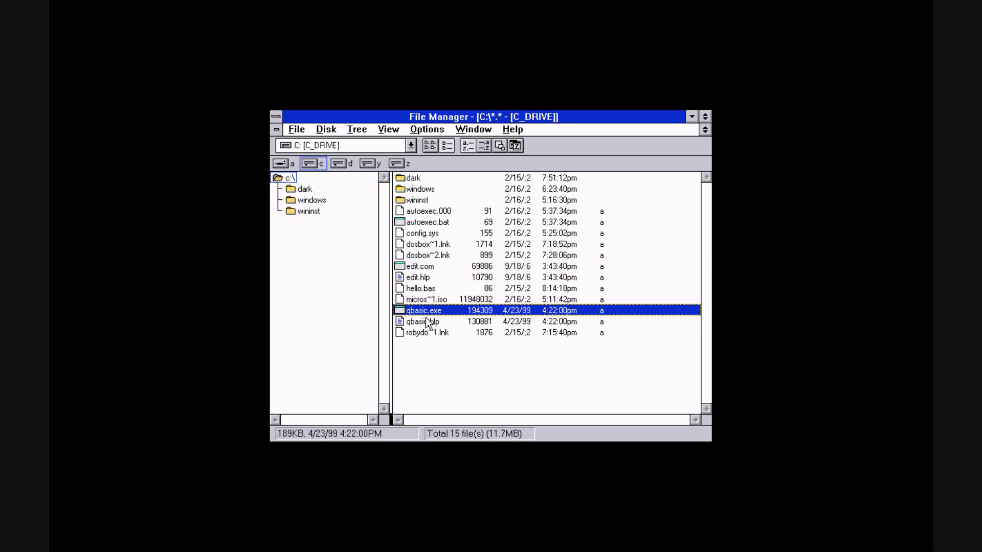
left_click(428, 321, "shift")
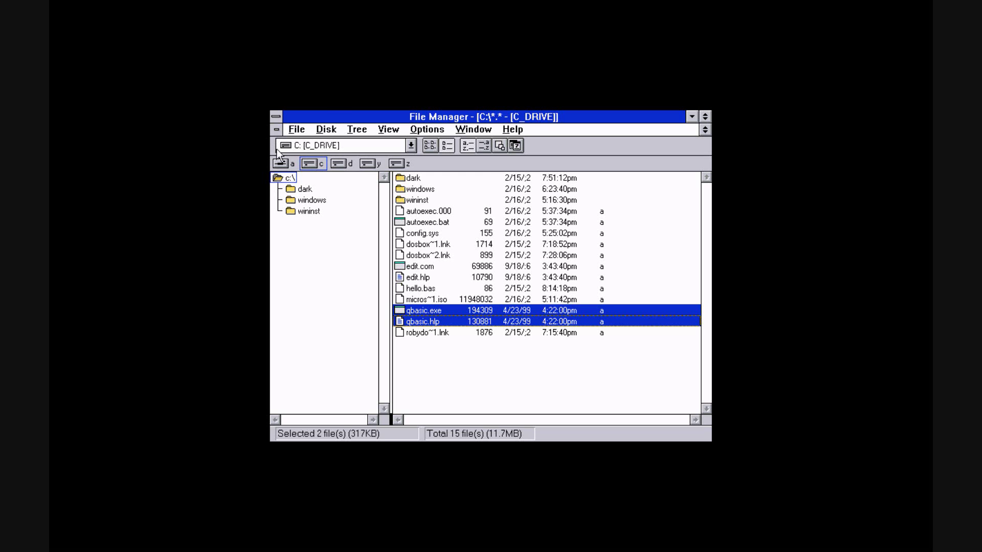
double_click(276, 117)
left_click_drag(437, 217, 423, 185)
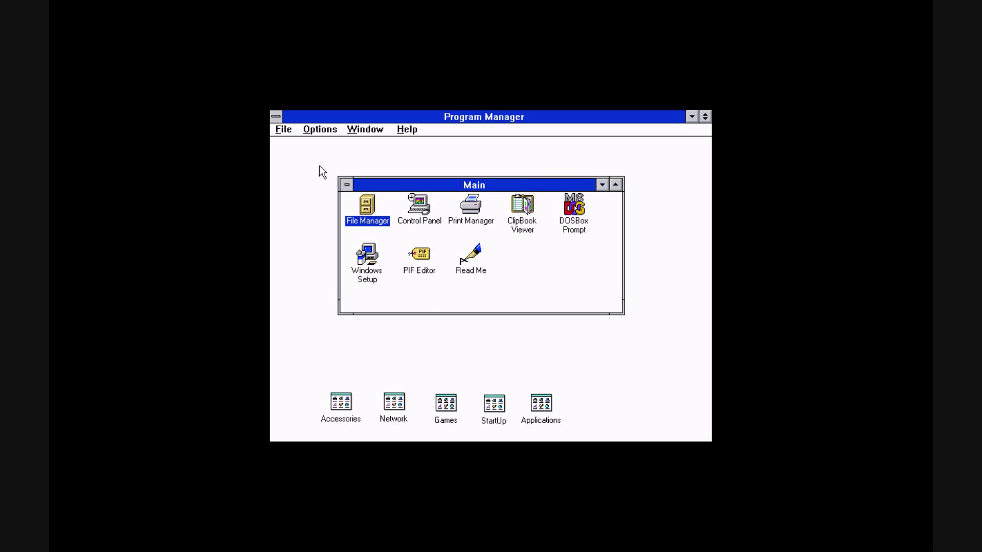
- Minimize Main, dismiss the Options menu, and exit Windows through Program Manager's control box
double_click(346, 184)
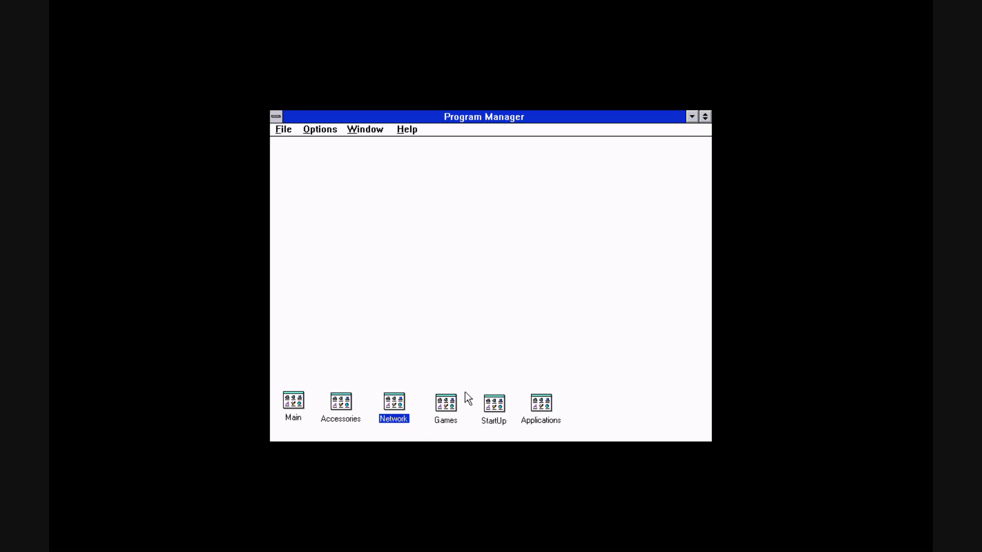
left_click(324, 130)
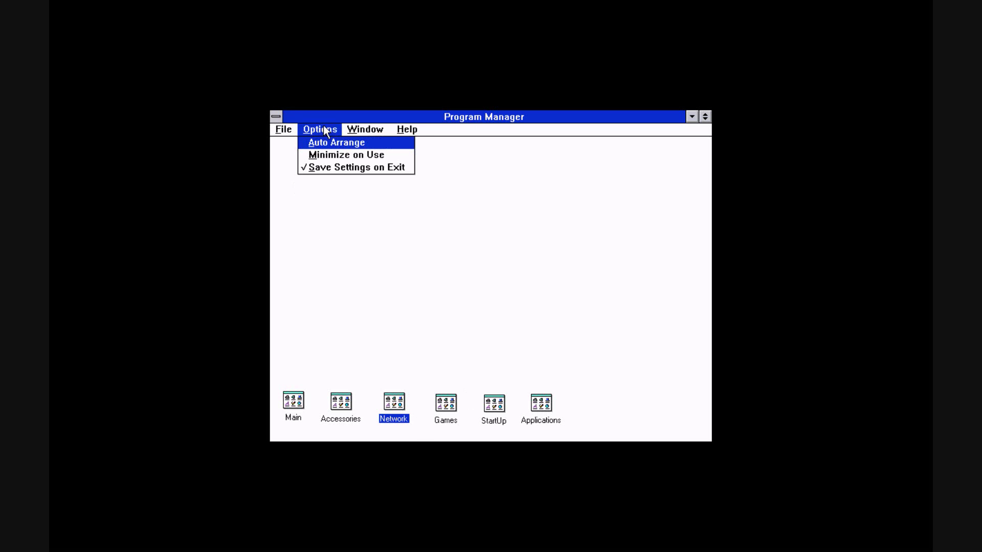
left_click(367, 138)
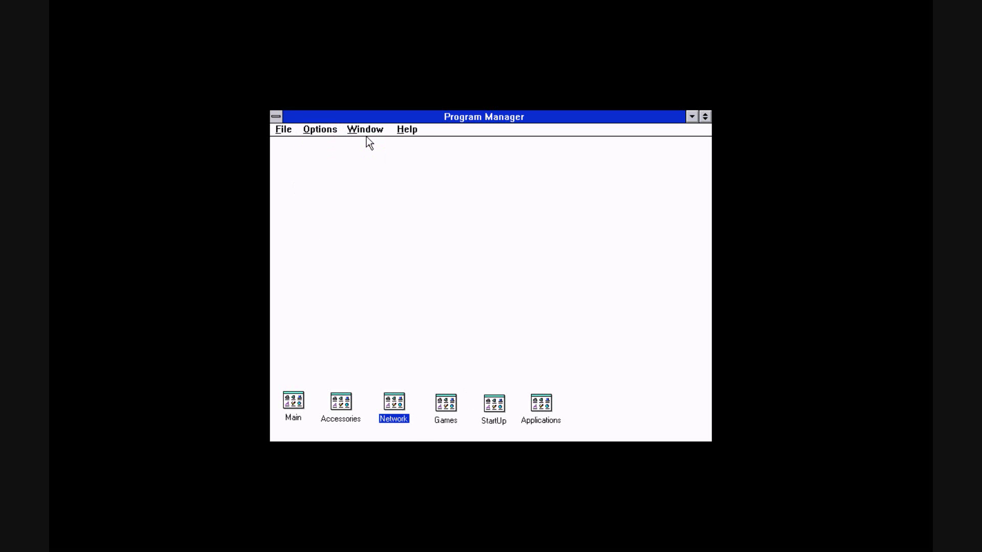
double_click(275, 116)
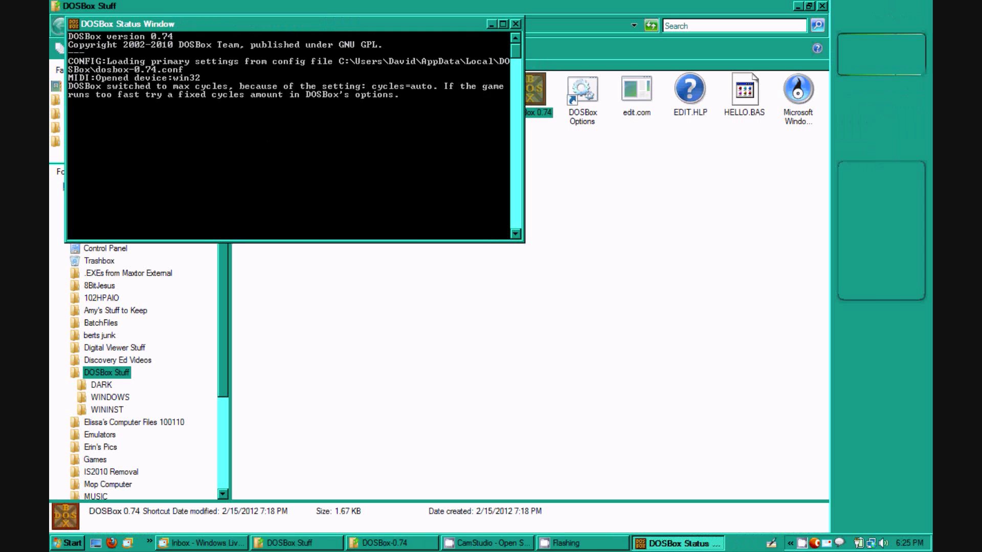
- Run PROGMAN.EXE natively from the WINDOWS folder, try a new group, cancel, and close it
double_click(314, 92)
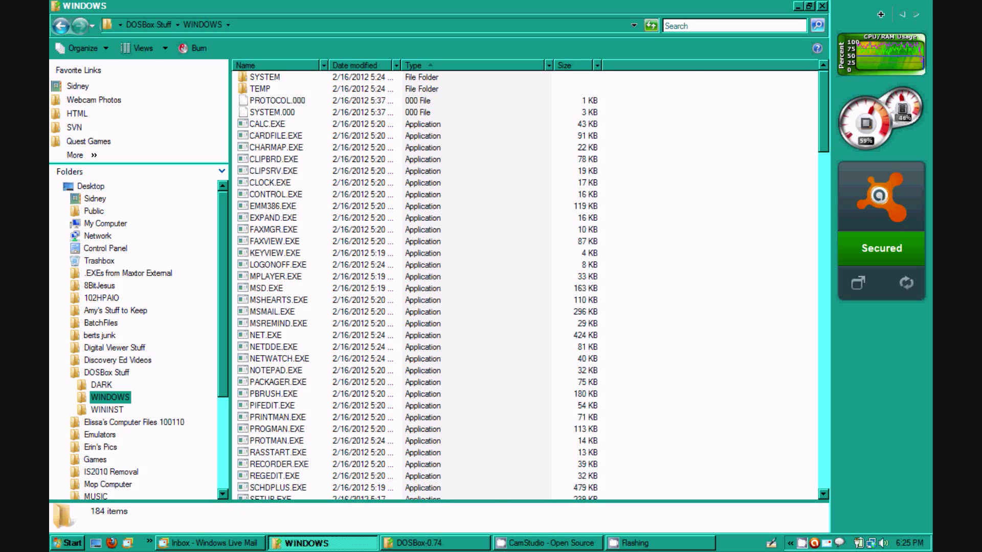
double_click(276, 429)
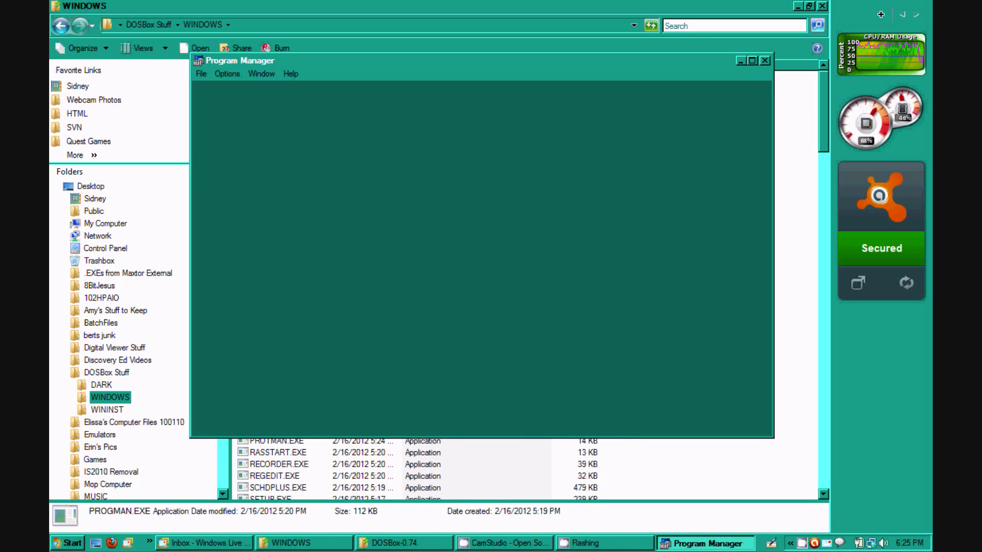
key("alt+o")
key("Left")
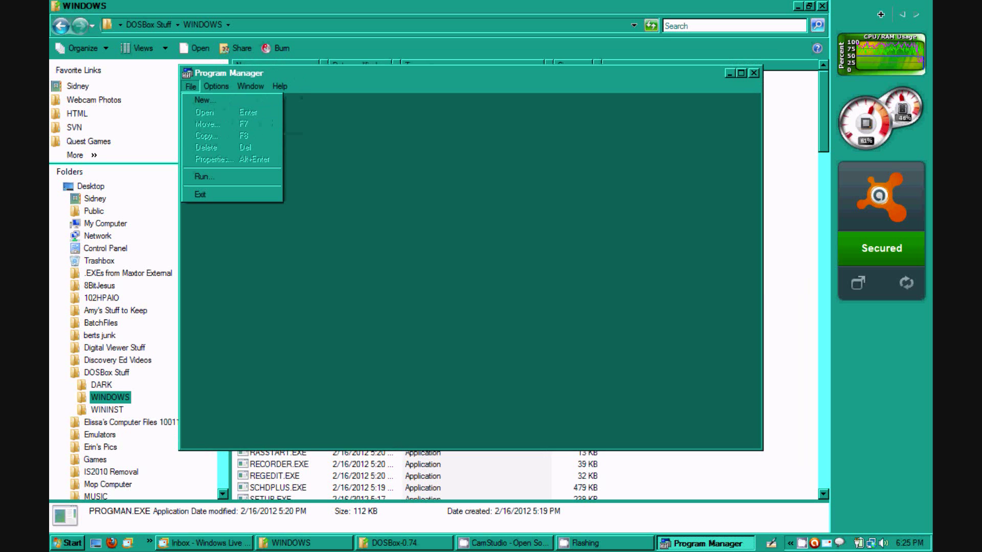
key("Return")
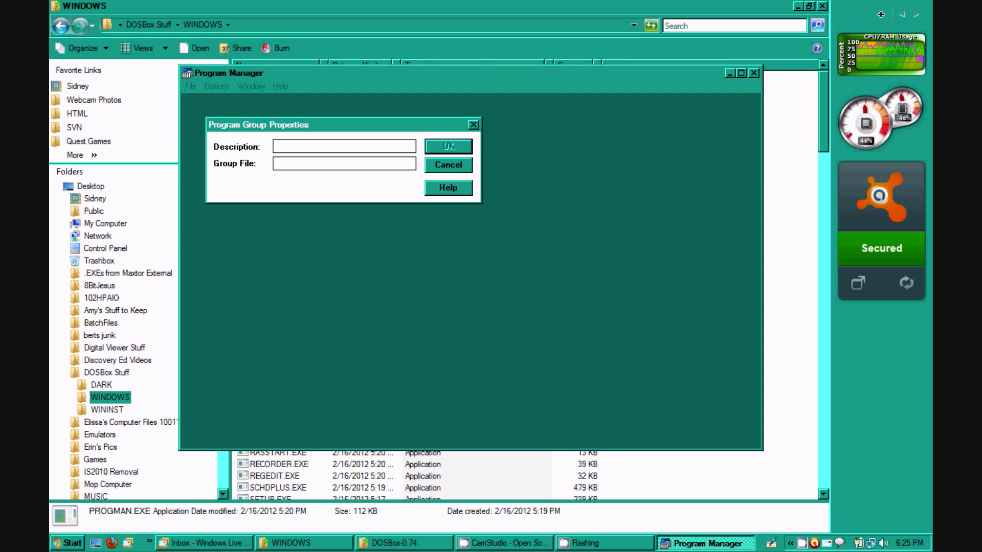
key("Escape")
key("alt+F4")
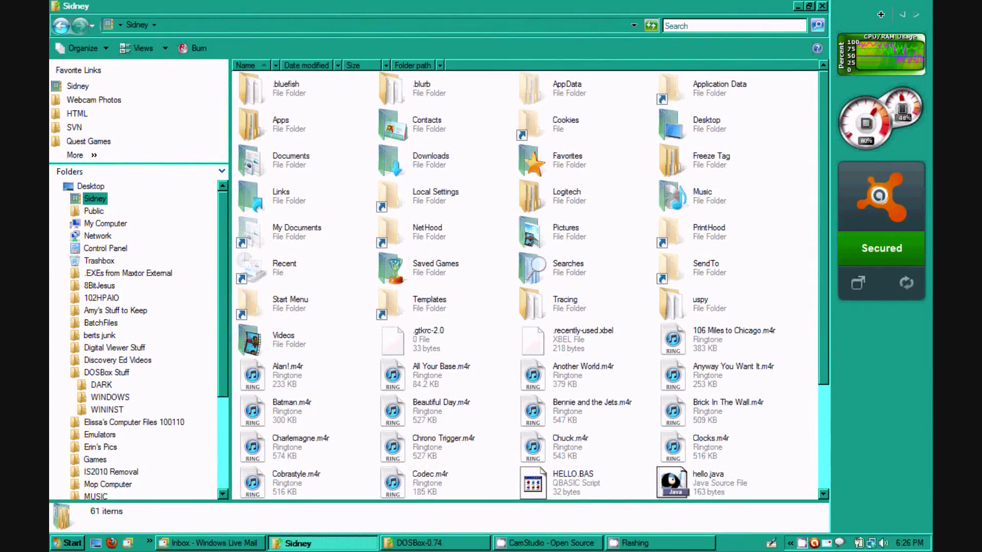
- Return to the DOSBox Stuff folder and relaunch the DOSBox 0.74 shortcut
left_click(110, 397)
left_click(276, 429)
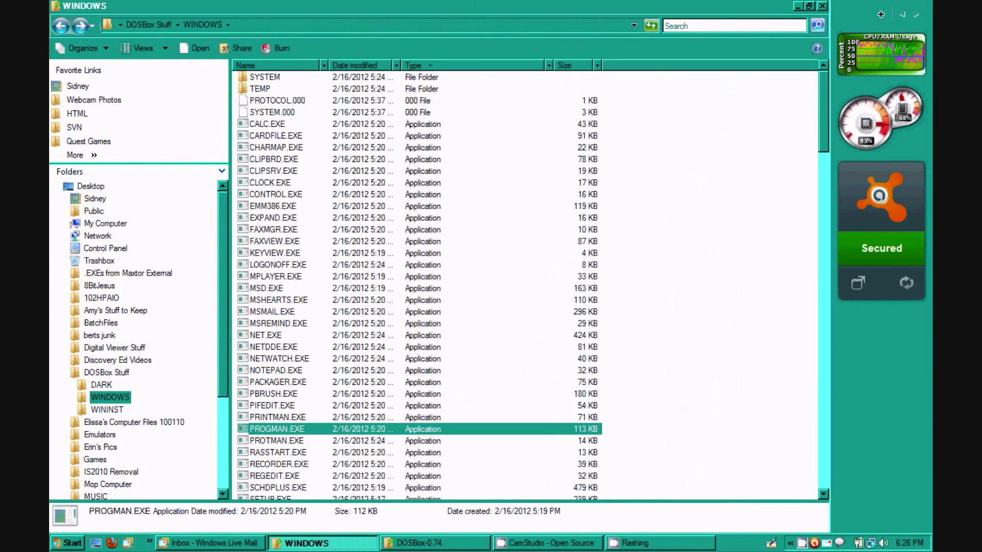
key("BackSpace")
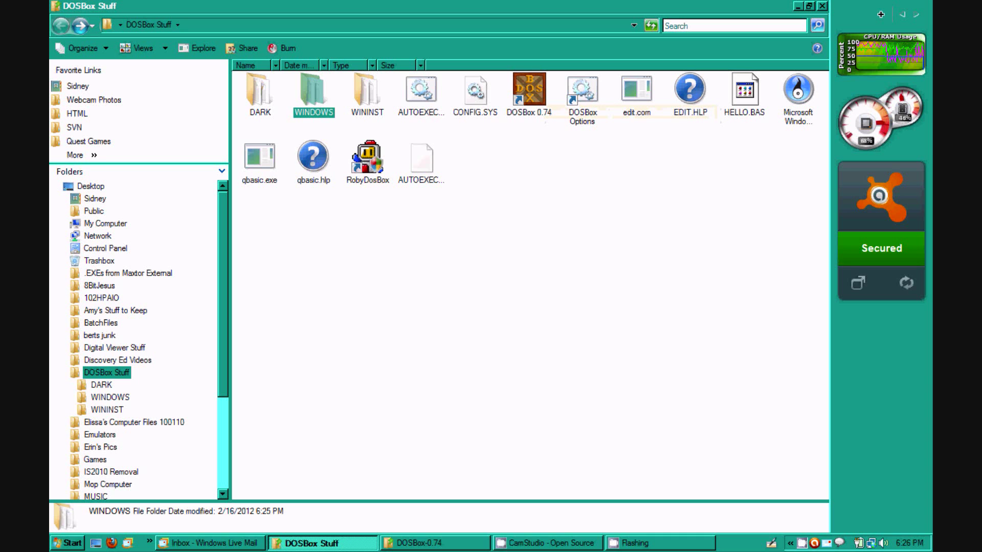
double_click(529, 90)
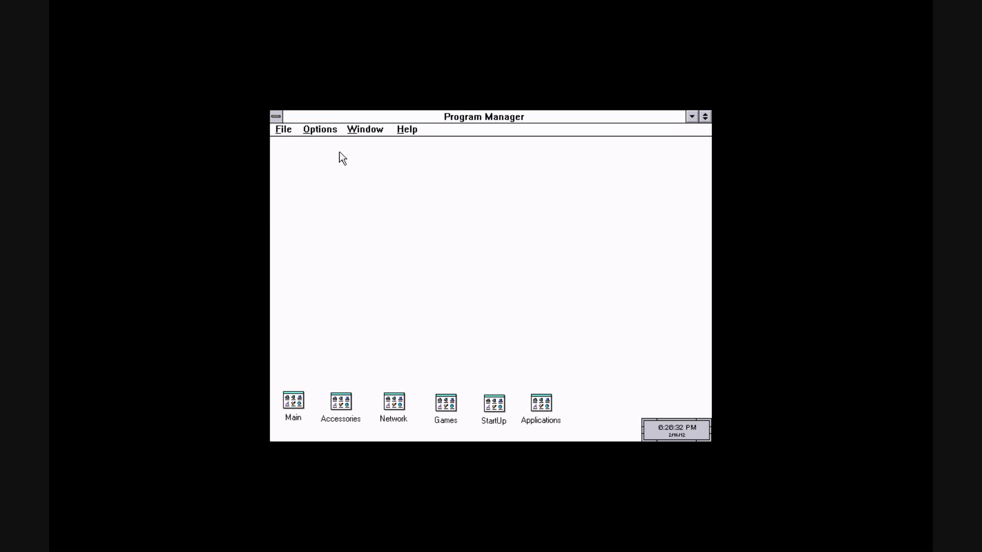
- Choose Close from Program Manager's Control menu to end Windows
left_click(274, 114)
left_click(287, 198)
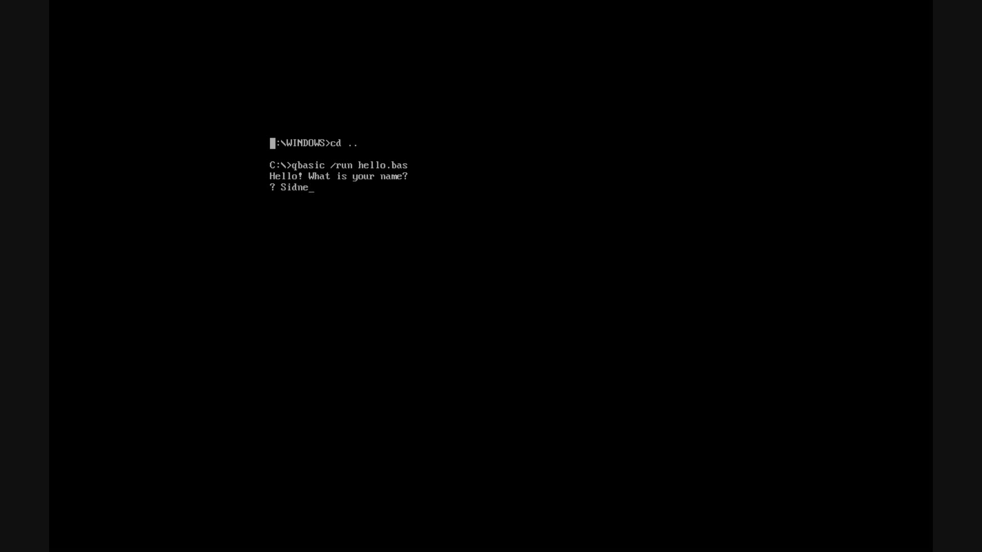
- Submit the name to hello.bas, list C:\ with dir and dir/w, then cd into WININST
key("Return")
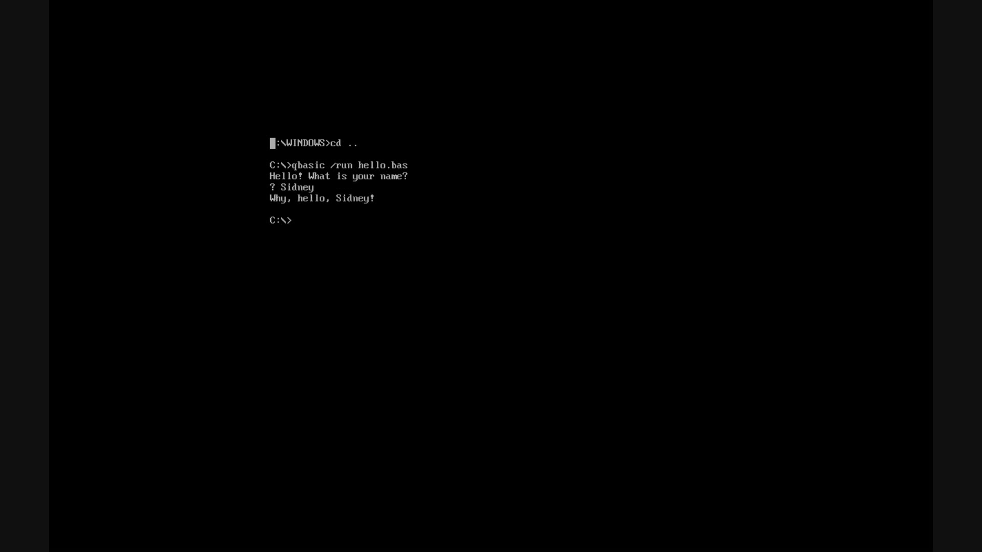
type("dir")
key("Return")
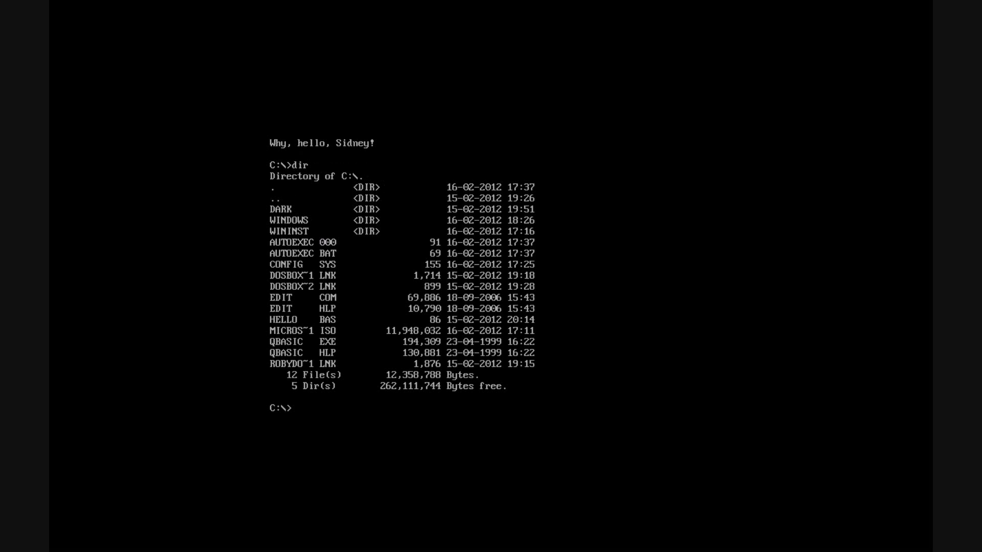
type("dir/w")
key("Return")
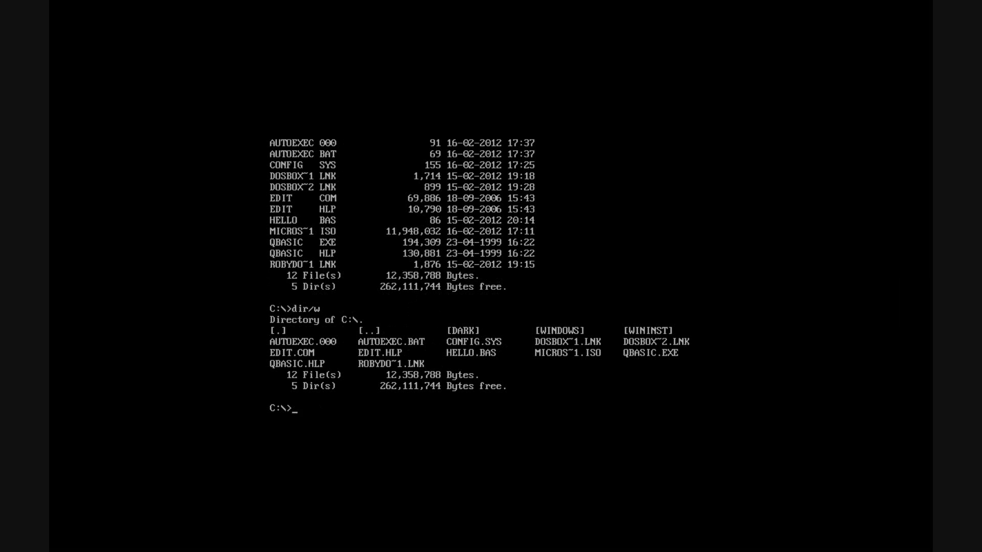
type("cd wininst")
key("Return")
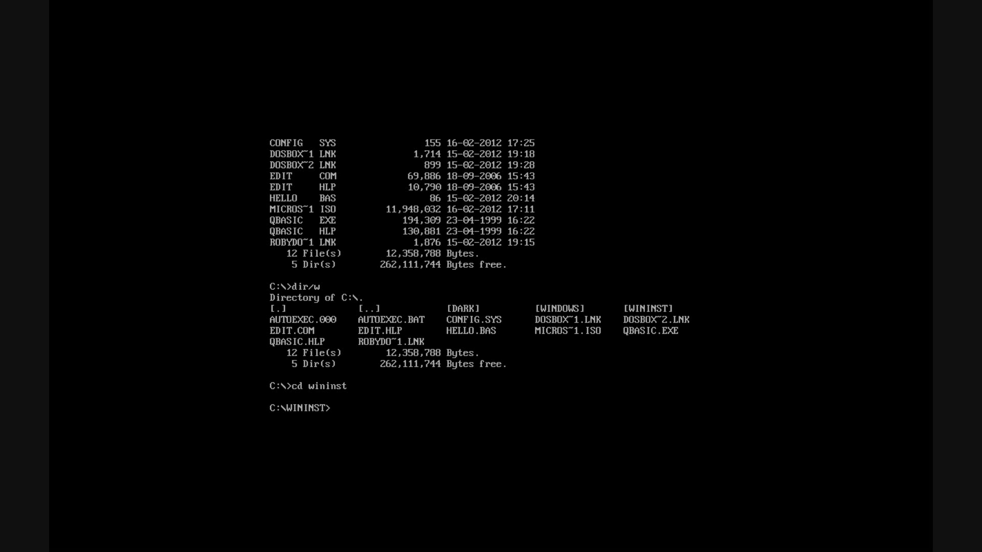
- List the WININST directory with dir, then begin a dir/w listing
type("dir")
key("Return")
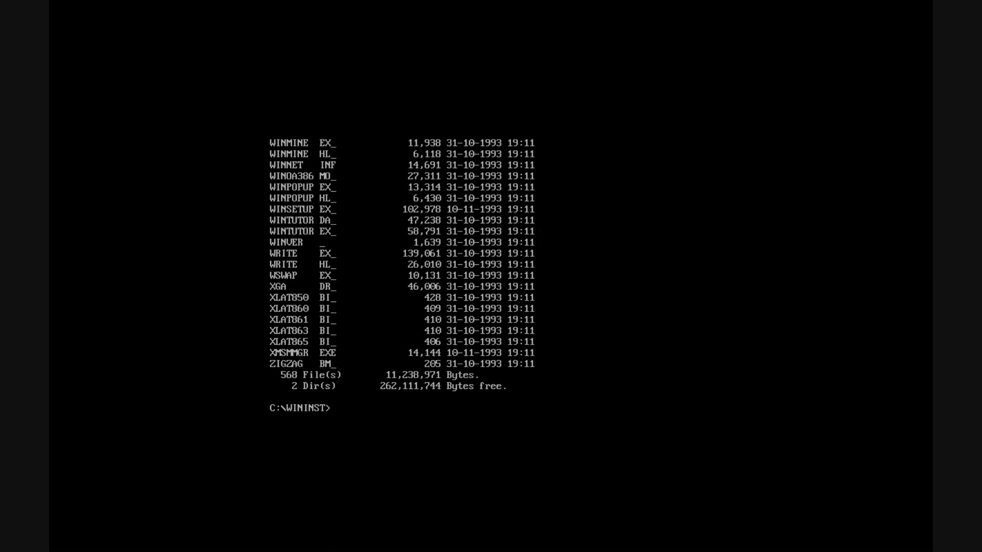
type("cd")
key("BackSpace")
key("BackSpace")
type("d ..")
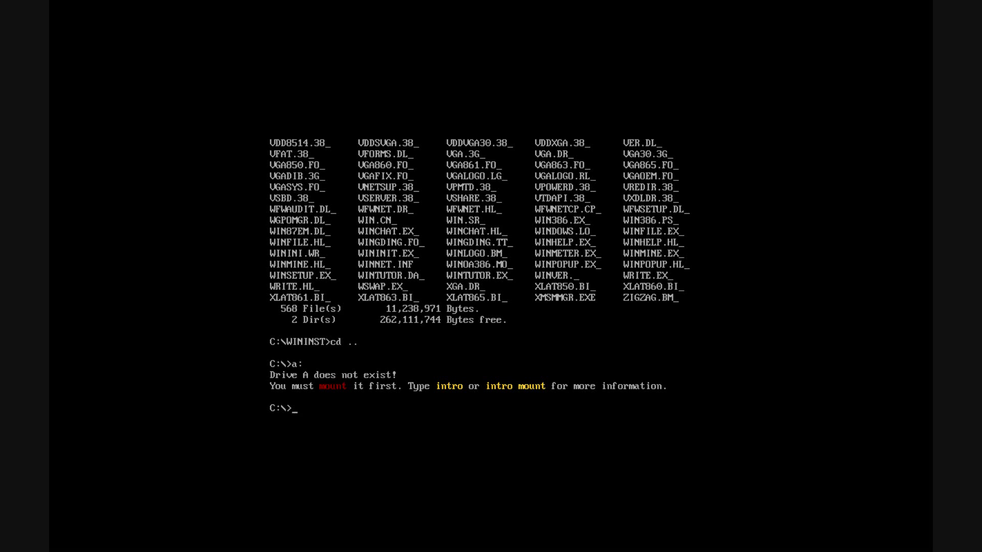
- Switch to drive Z and run autoexec to restart the Windows 3.11 demonstration
type("z")
type(":")
key("Return")
type("autp")
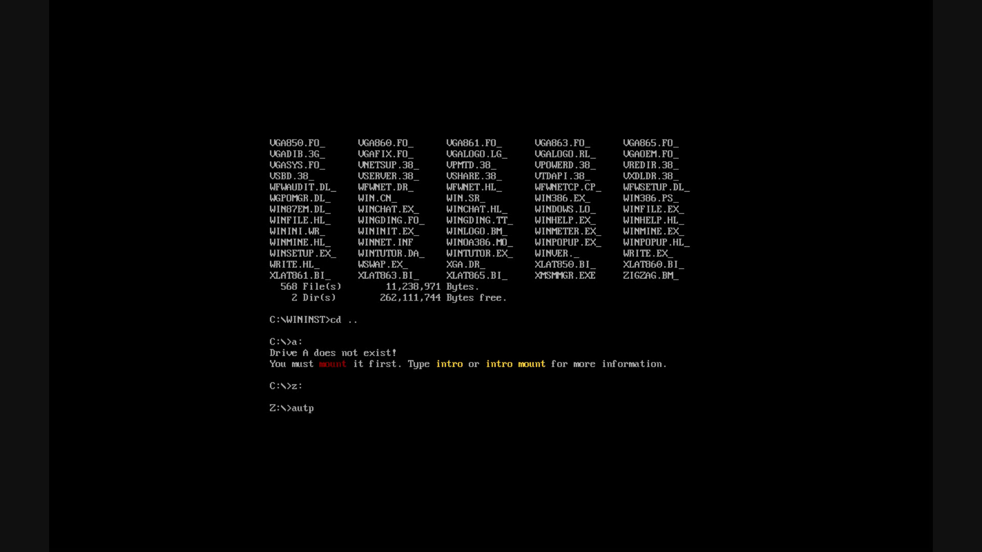
key("BackSpace")
type("oexec")
key("Return")
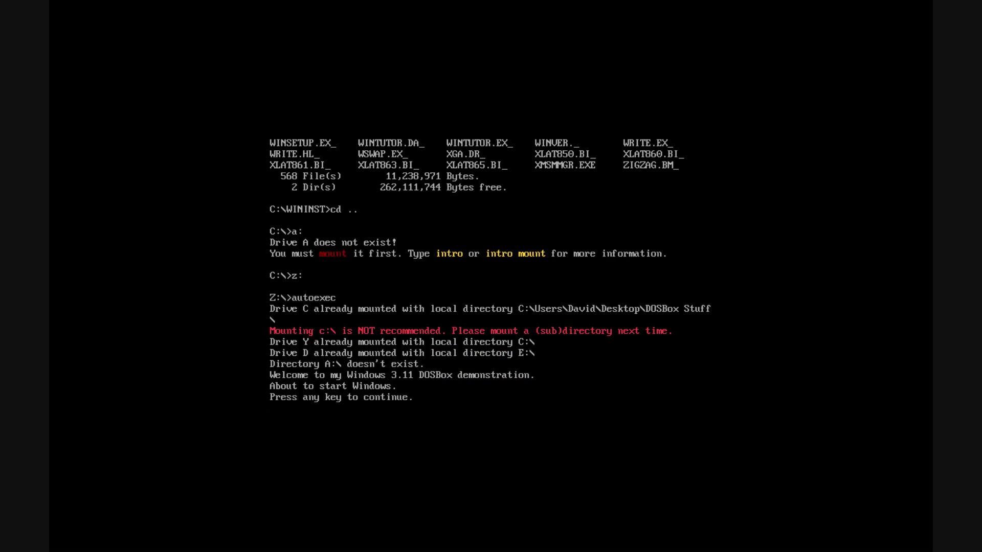
- Continue past the welcome prompt into Windows and open the File menu to exit
key("Return")
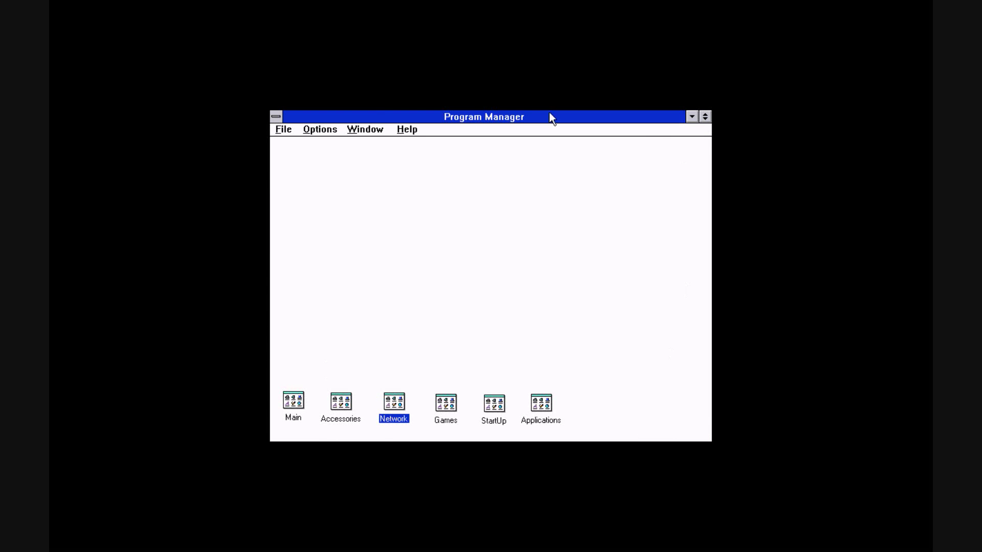
left_click(283, 127)
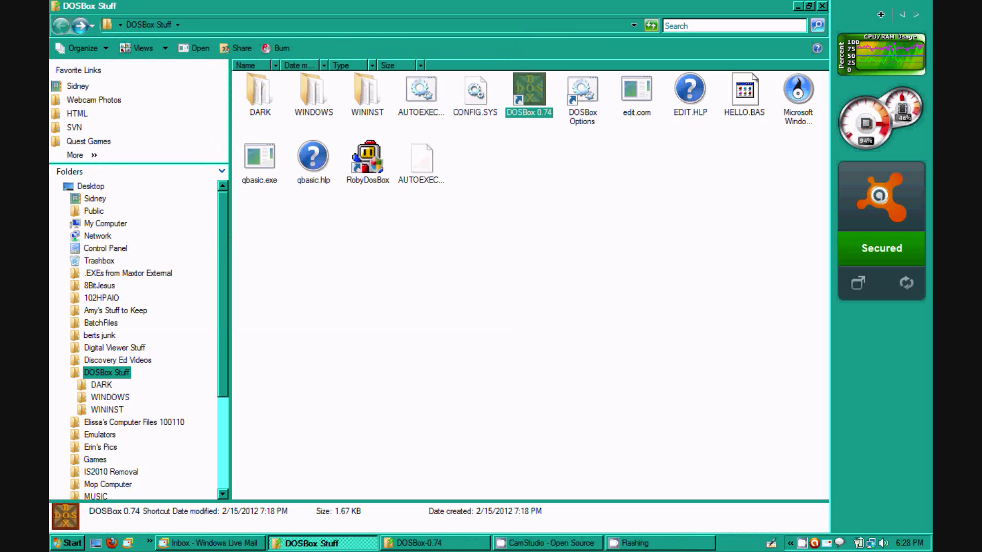
- Deselect the DOSBox 0.74 shortcut by dragging a selection box over empty space
left_click_drag(629, 210, 489, 178)
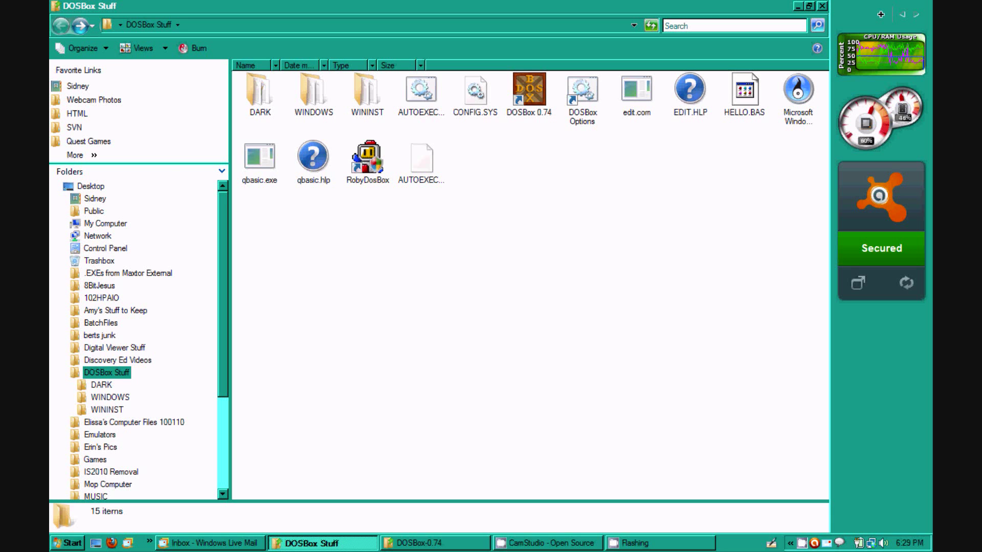
- Minimize Live Mail, move the CamStudio recorder aside and close the DOSBox-0.74 folder window
key("alt+Tab")
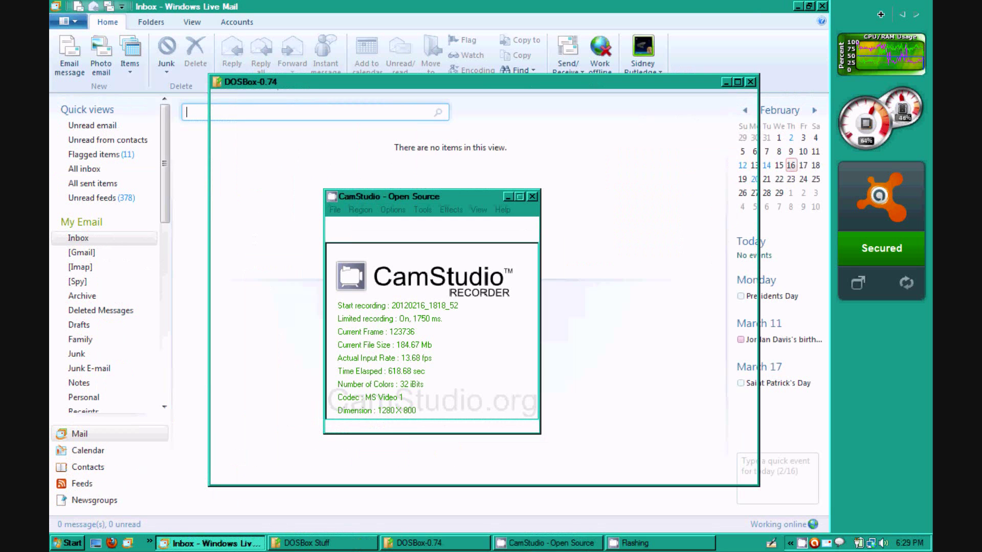
key("alt+Tab")
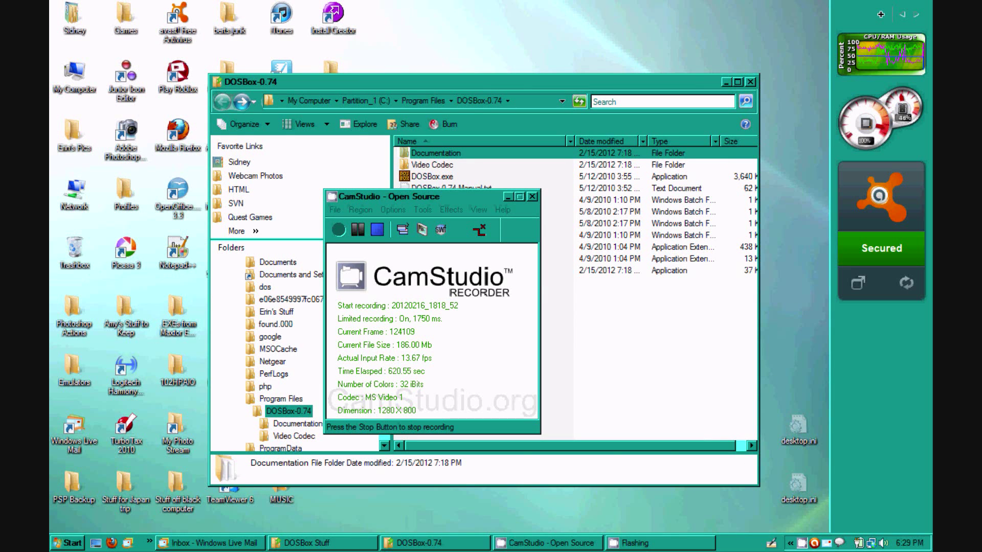
key("alt+Tab")
left_click_drag(389, 196, 623, 213)
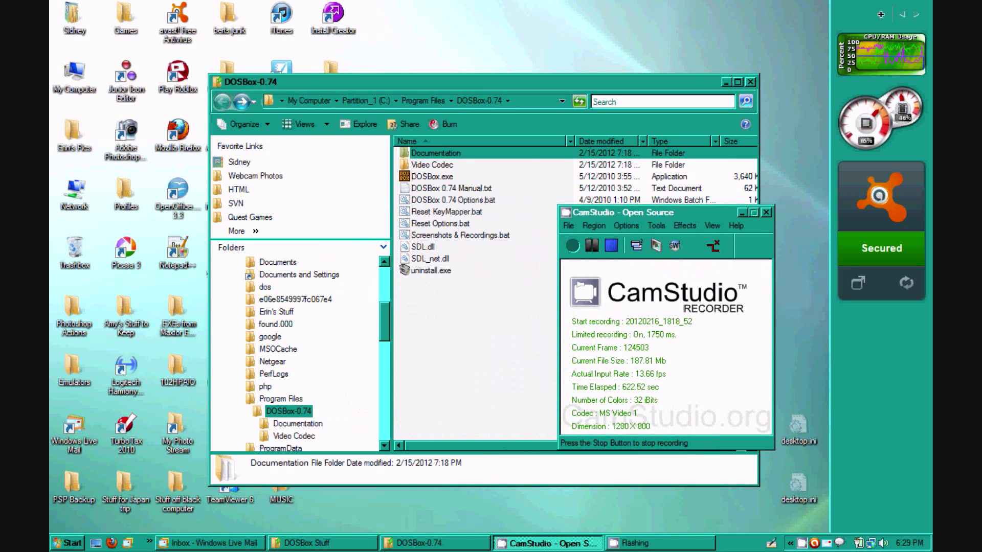
key("alt+Tab")
key("alt+F4")
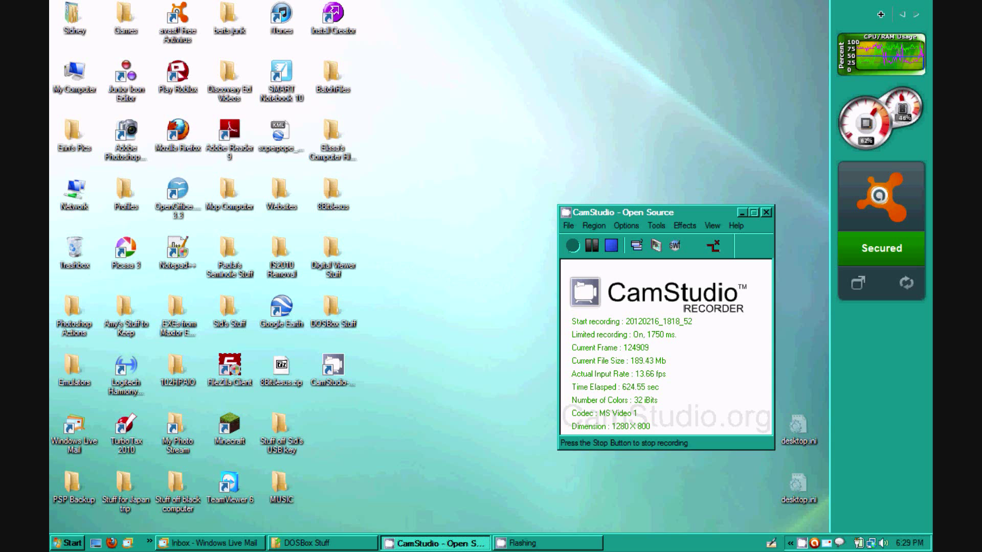
- Move the CamStudio recorder window further up and to the left on the desktop
left_click_drag(623, 212, 566, 172)
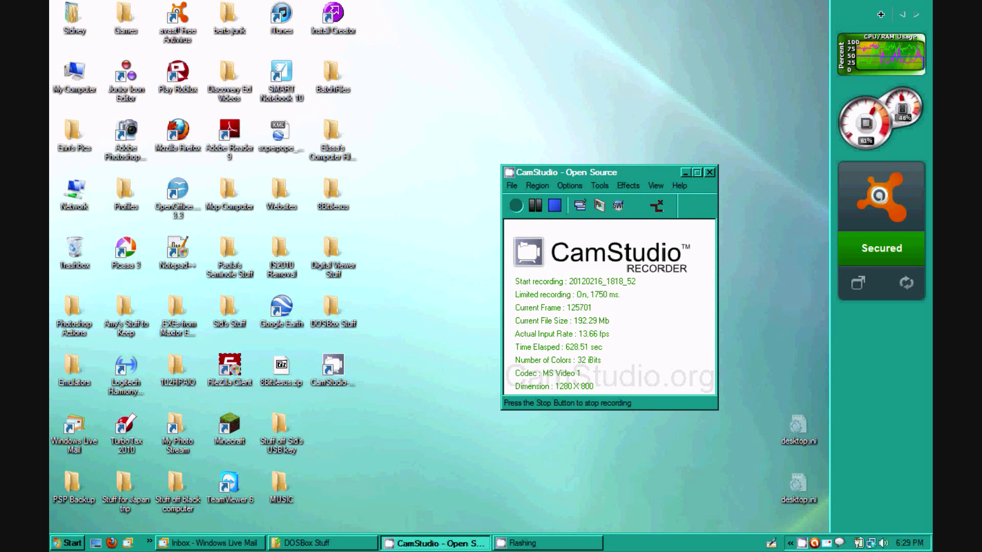
key("super")
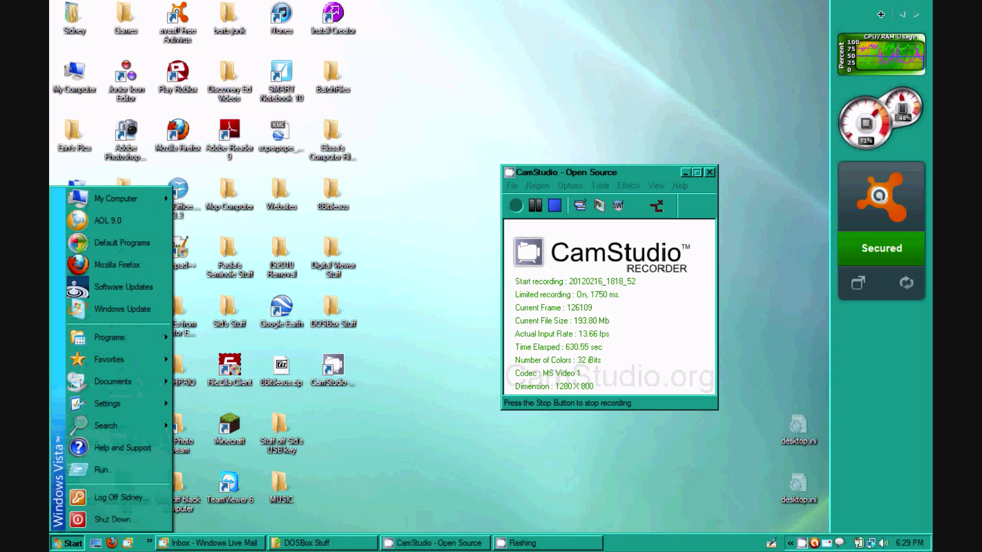
key("Escape")
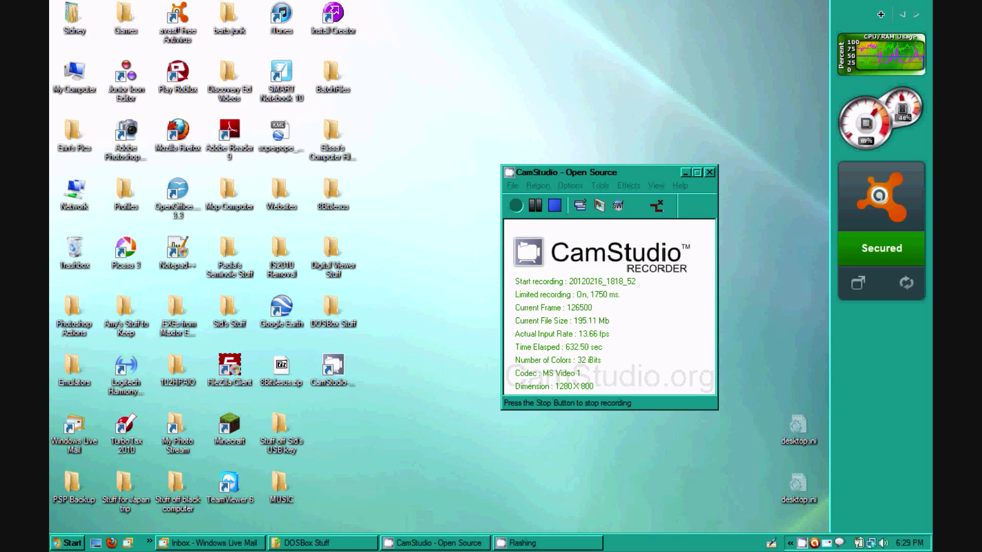
left_click_drag(588, 173, 535, 155)
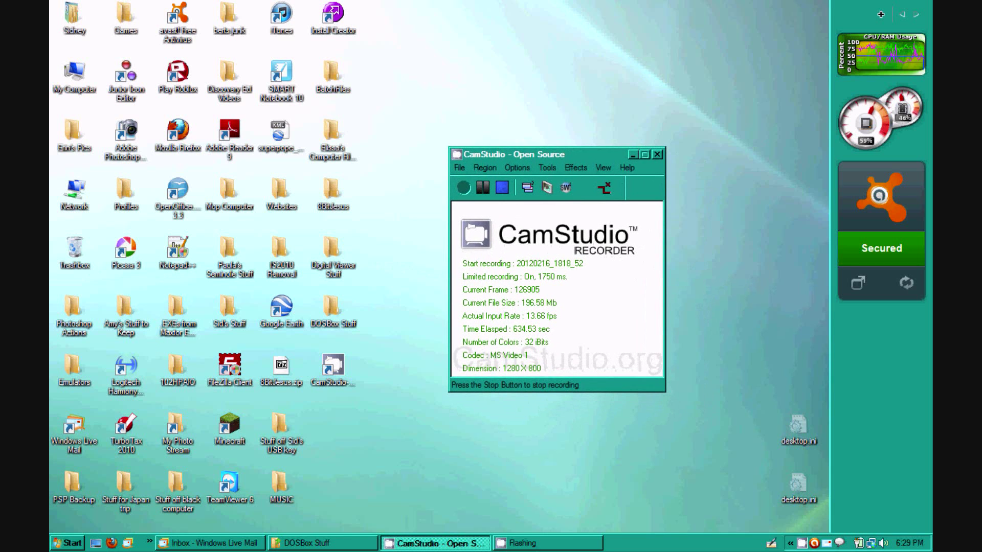
key("alt+Tab")
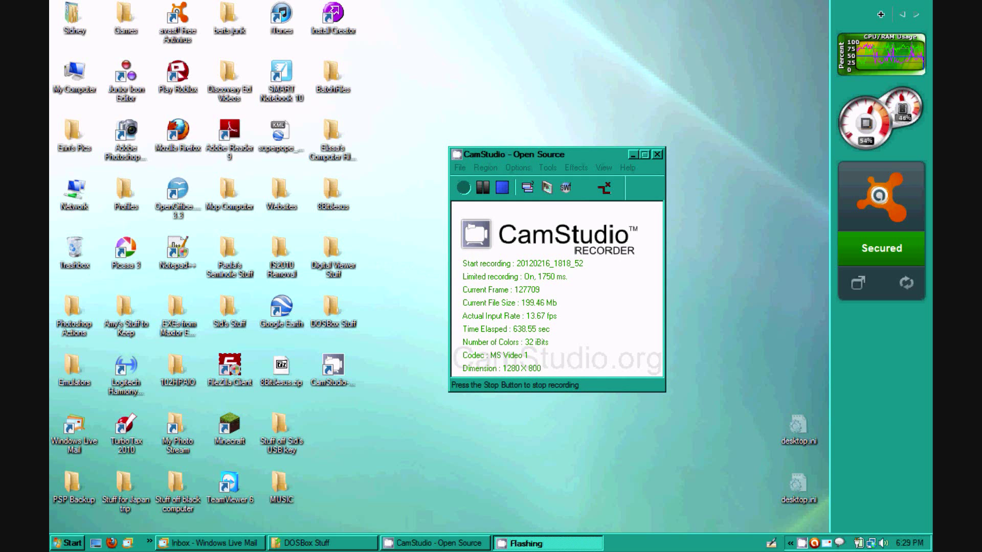
- Open the DOSBox Stuff folder from the desktop, maximized, with nothing selected
double_click(332, 307)
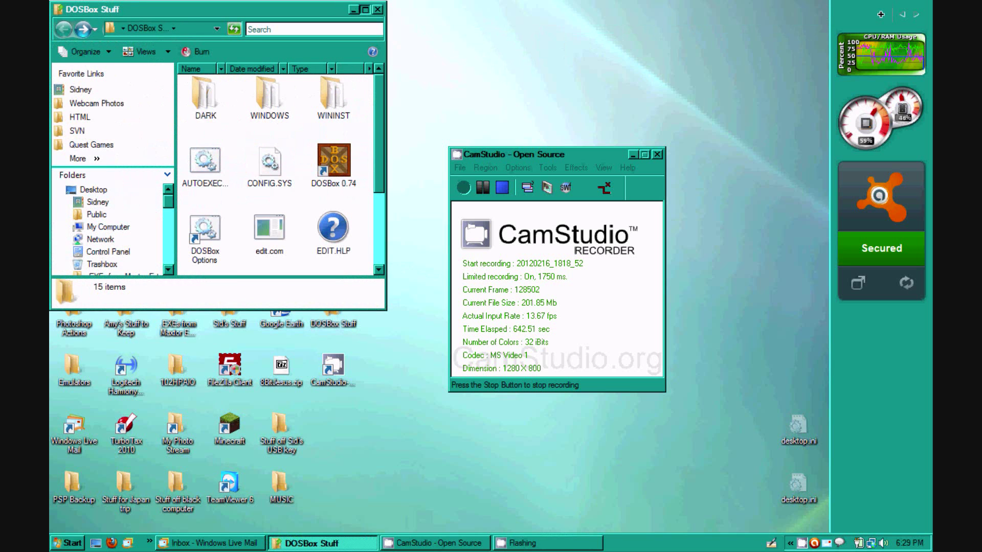
key("alt+space")
key("x")
left_click_drag(601, 245, 531, 200)
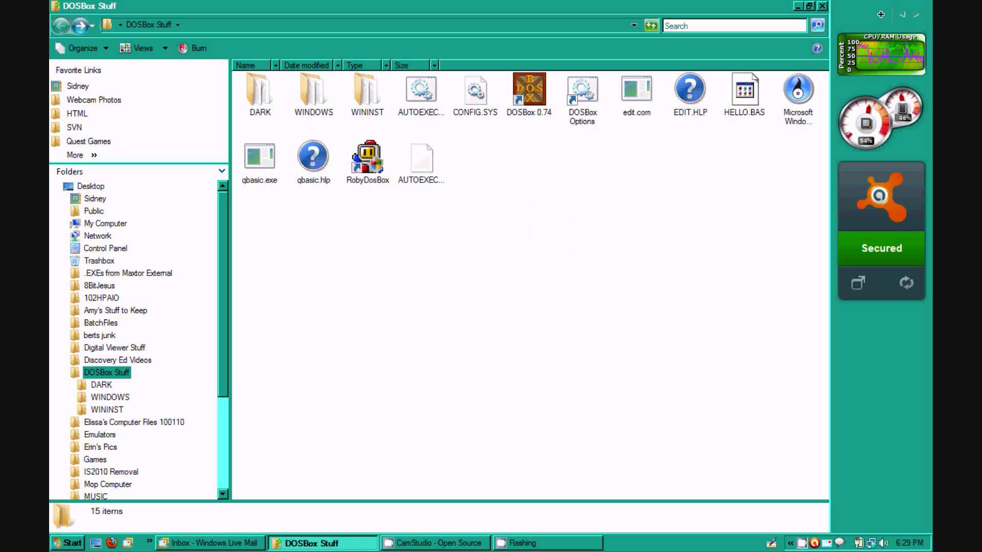
- Browse the WININST folder's file list, then return to DOSBox Stuff
double_click(366, 92)
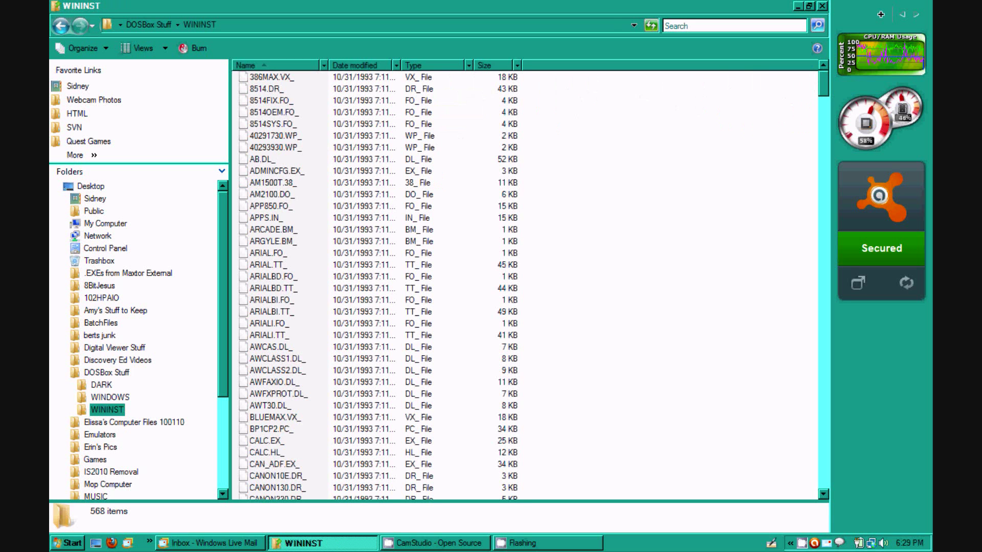
scroll(526, 281, "down", 8)
left_click(60, 25)
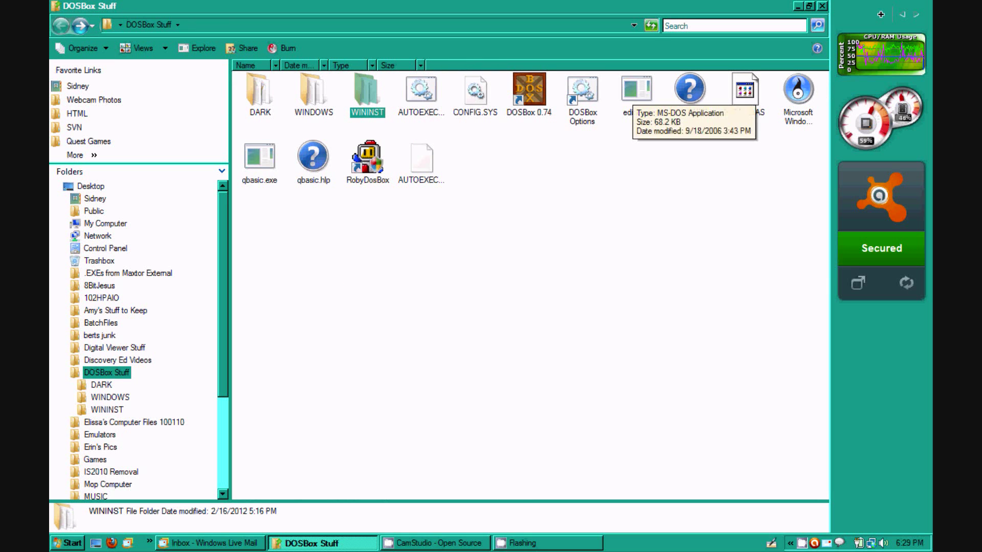
- Run qbasic.exe natively, skip its welcome dialog, and exit QBasic
double_click(259, 156)
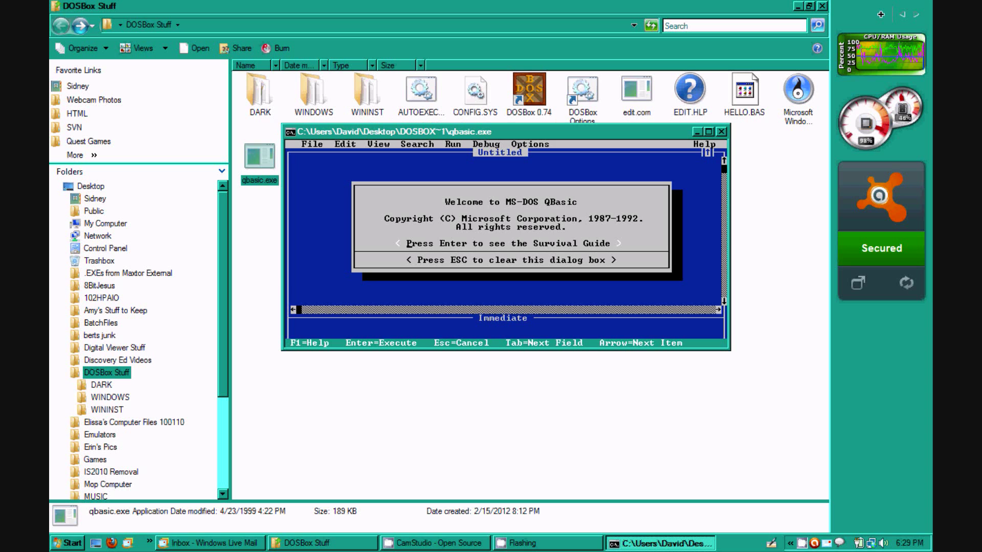
key("Escape")
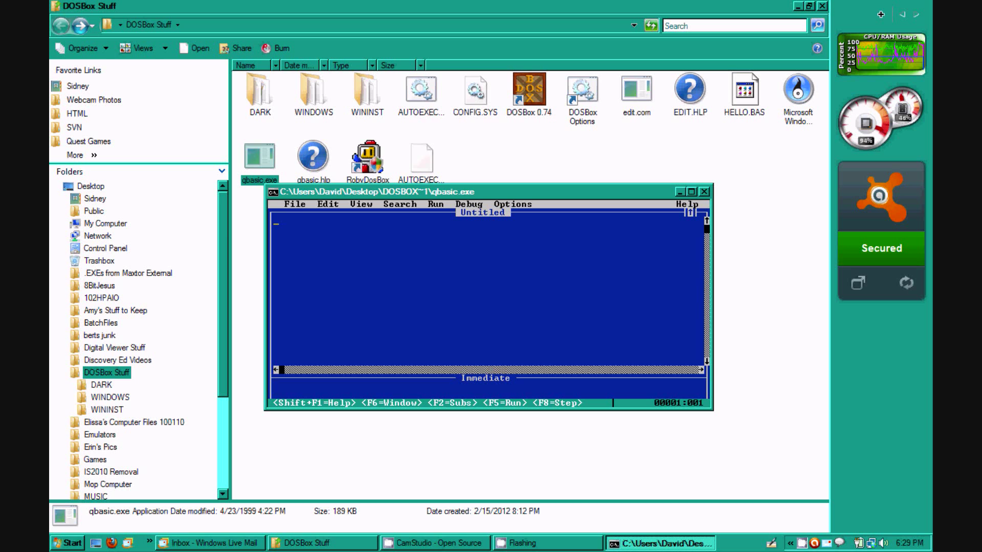
key("alt+f")
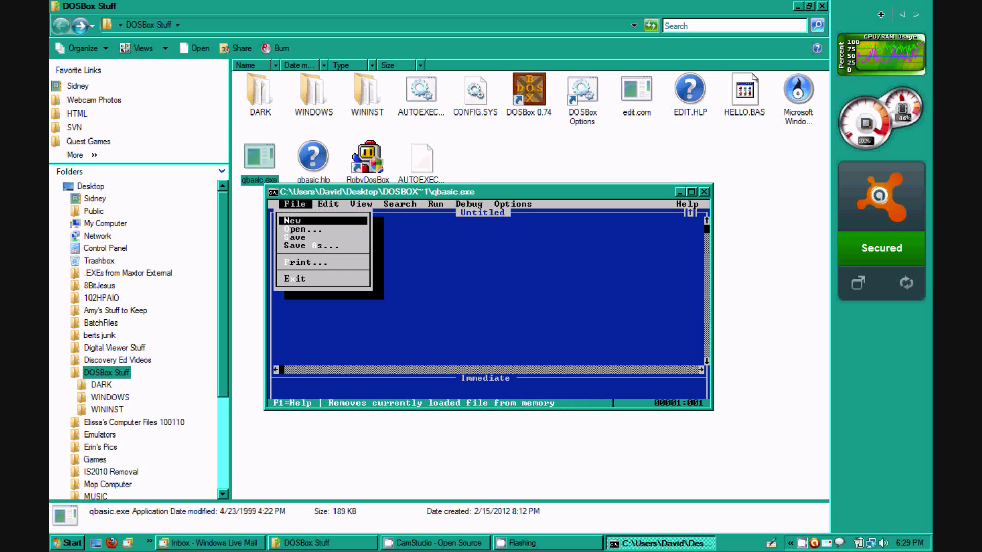
key("x")
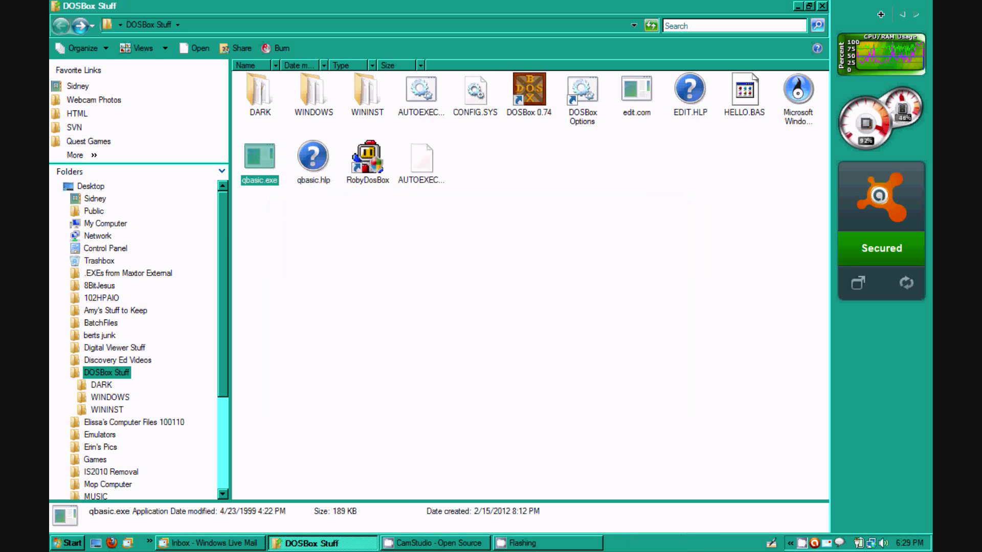
- Launch edit.com as MS-DOS Edit and exit it via the File menu
left_click(637, 95)
key("Return")
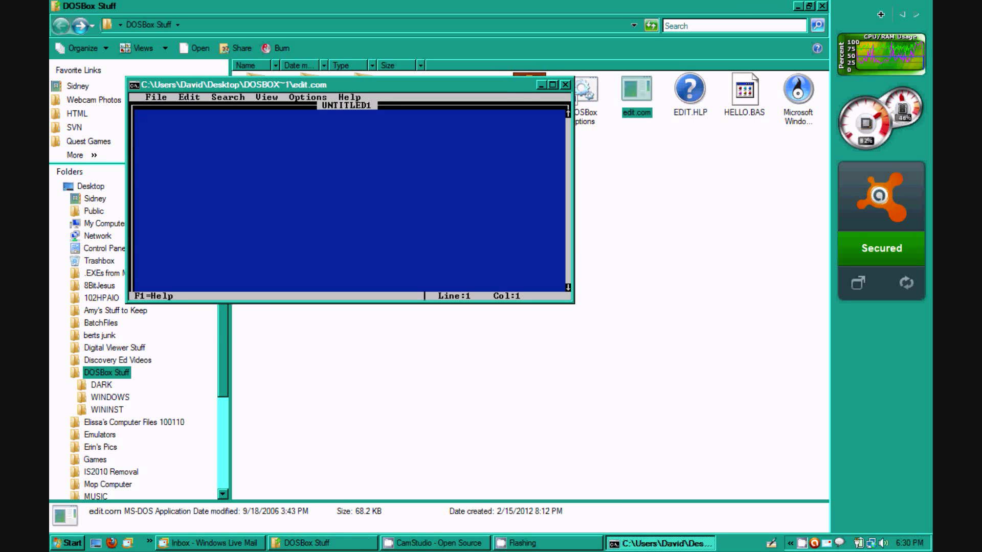
key("alt+f")
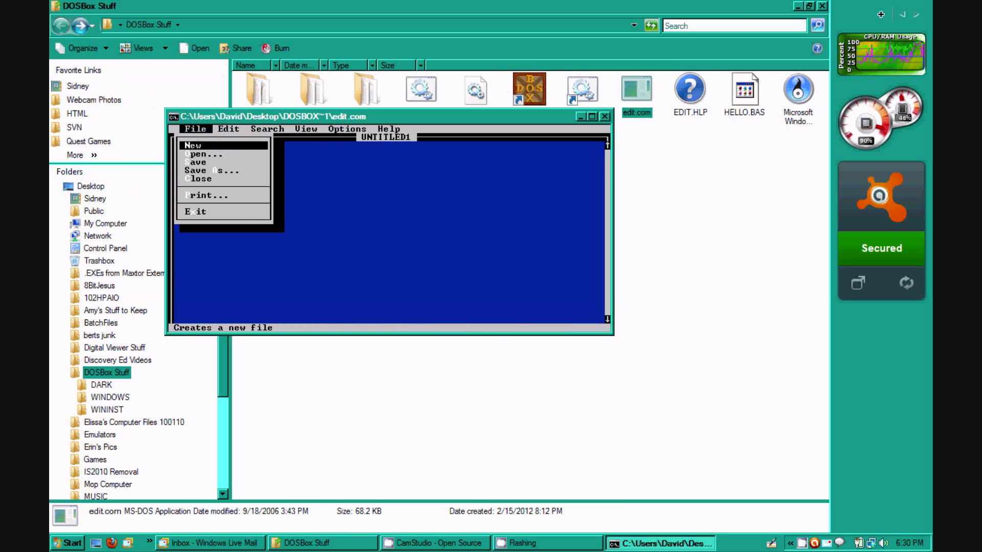
key("x")
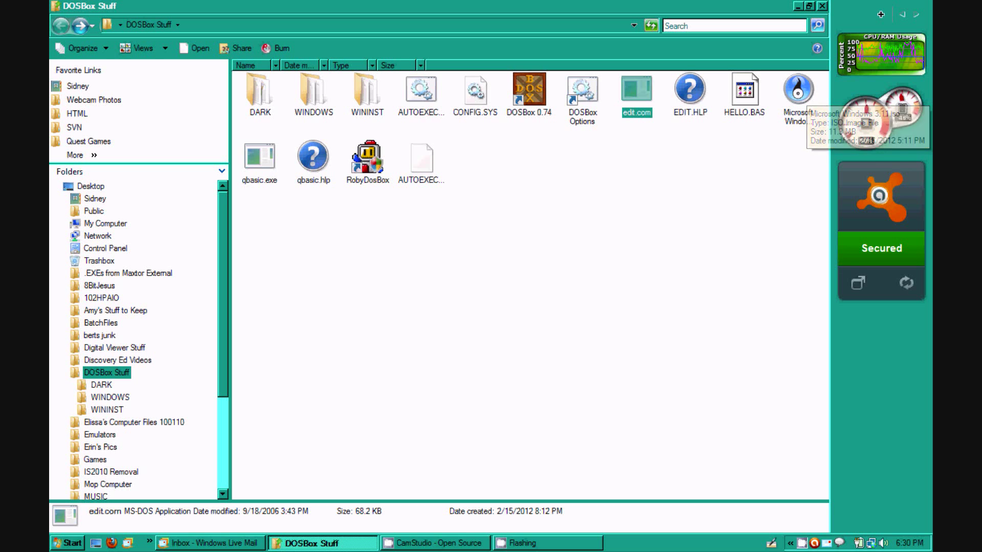
- Deselect edit.com in the DOSBox Stuff folder before minimizing the window
left_click_drag(449, 204, 476, 233)
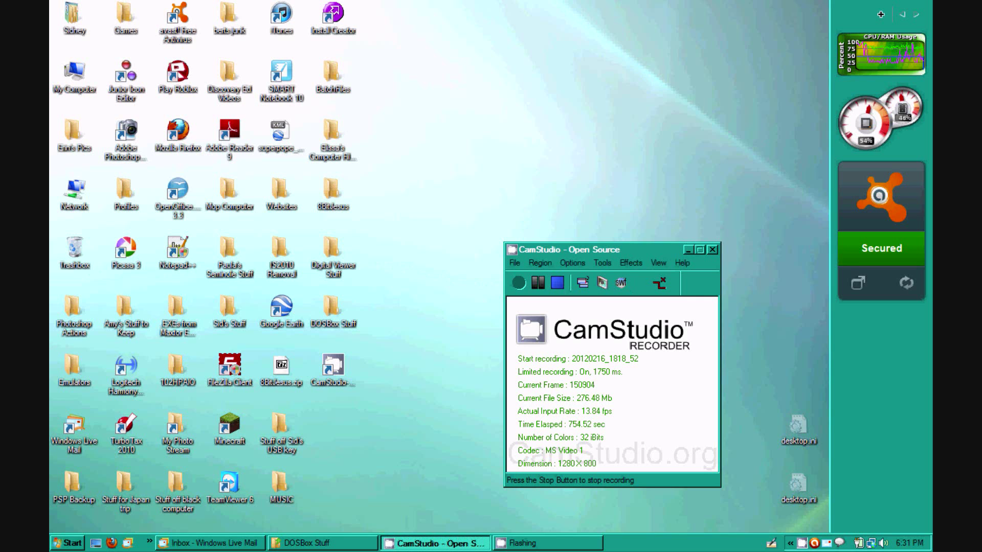
- Move the CamStudio recorder window up-left, then back to the right
left_click_drag(588, 249, 462, 181)
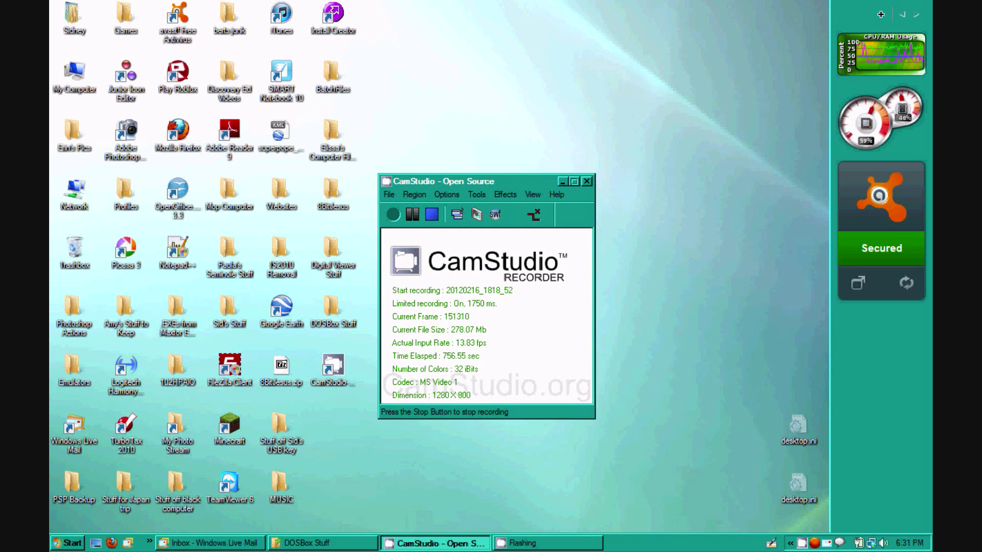
left_click_drag(462, 181, 549, 179)
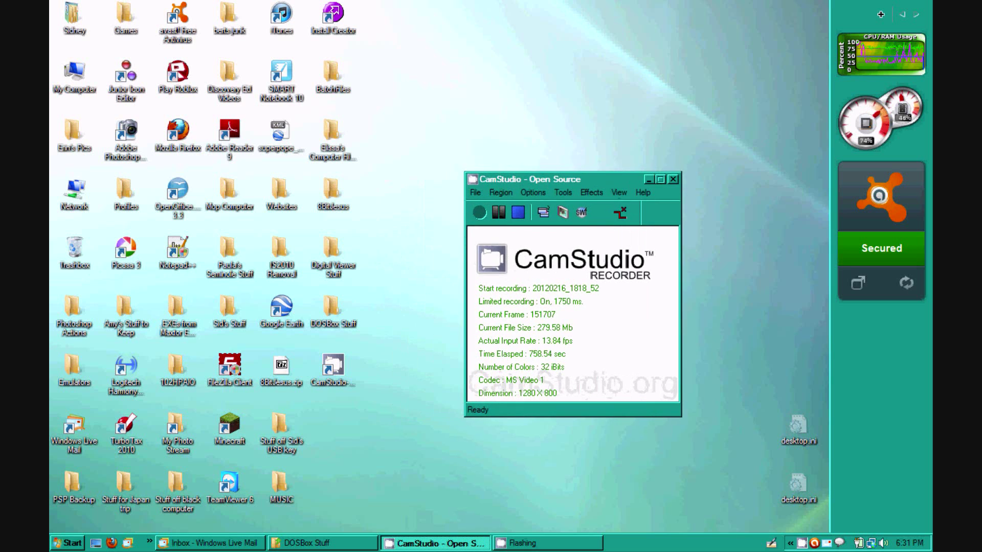